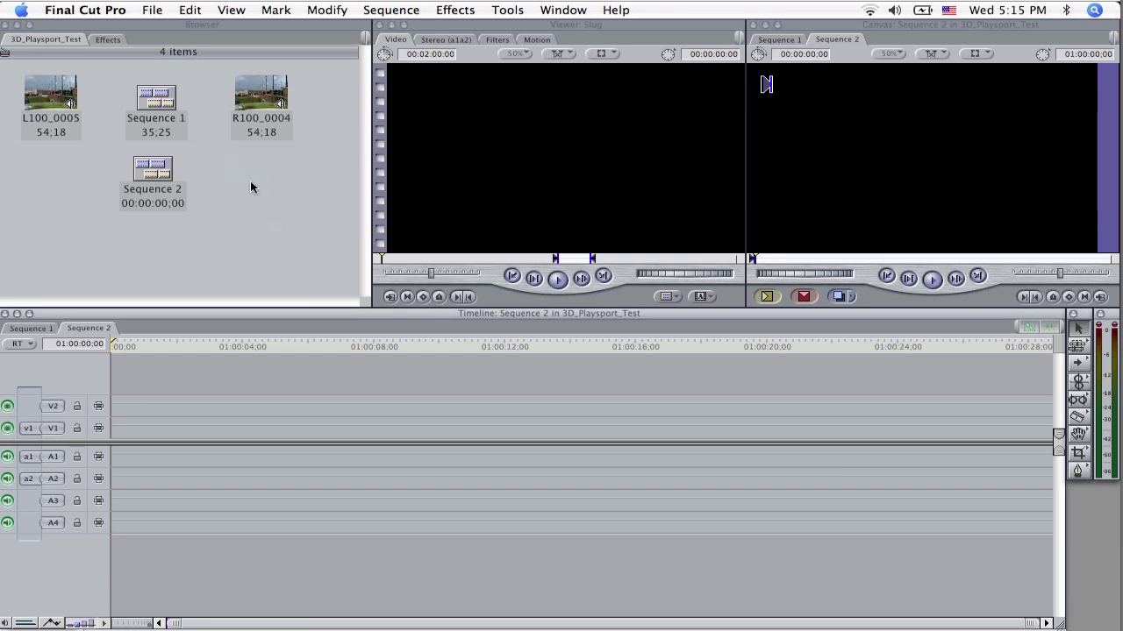
# - Import Left_eye.mov and Right _eye.mov from the Desktop's 3D Webinar Video folder
pyautogui.press('super+i')
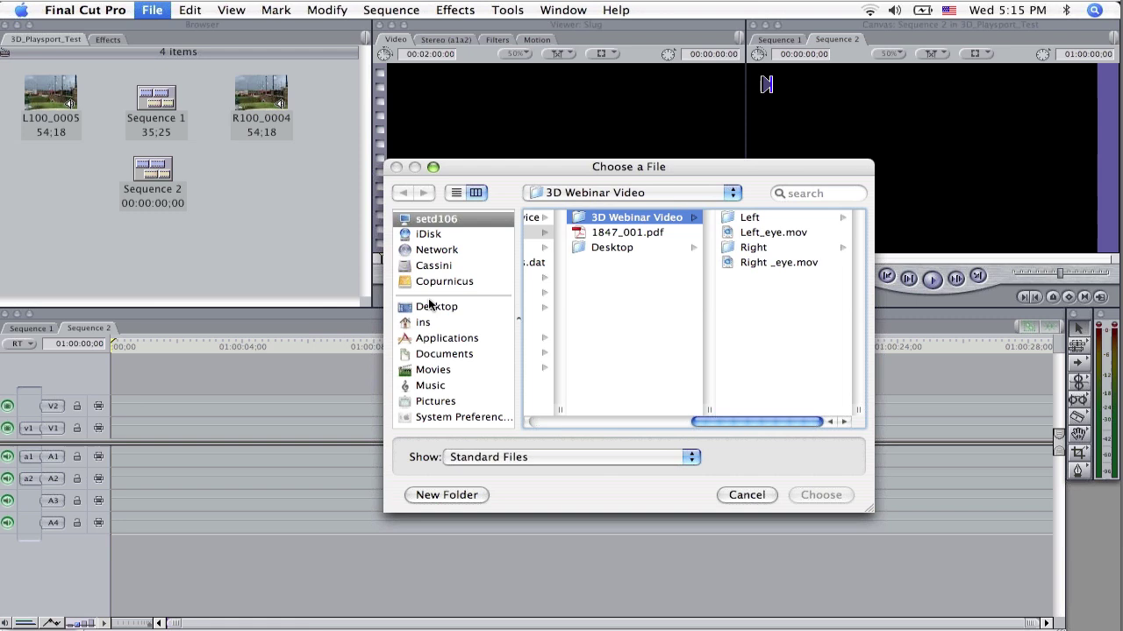
pyautogui.click(426, 307)
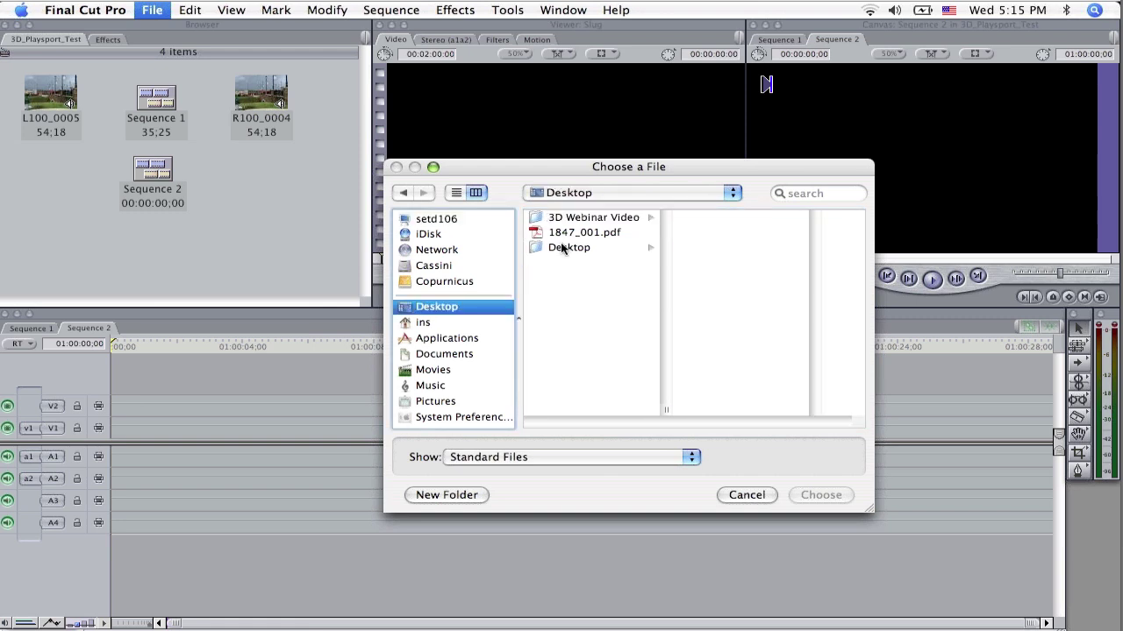
pyautogui.click(557, 219)
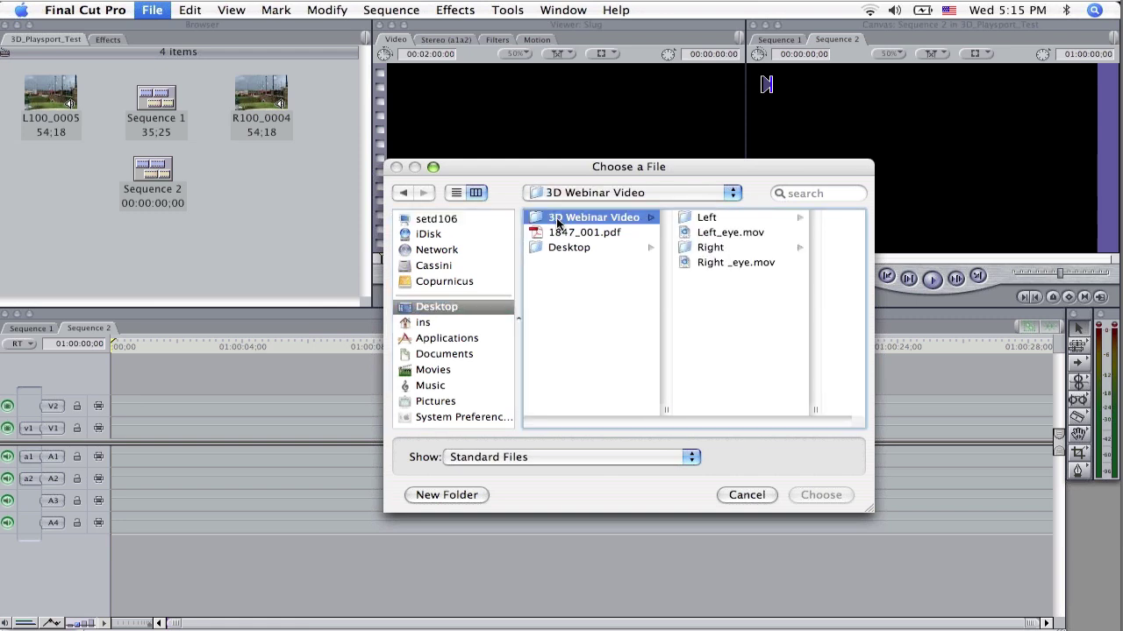
pyautogui.click(715, 262)
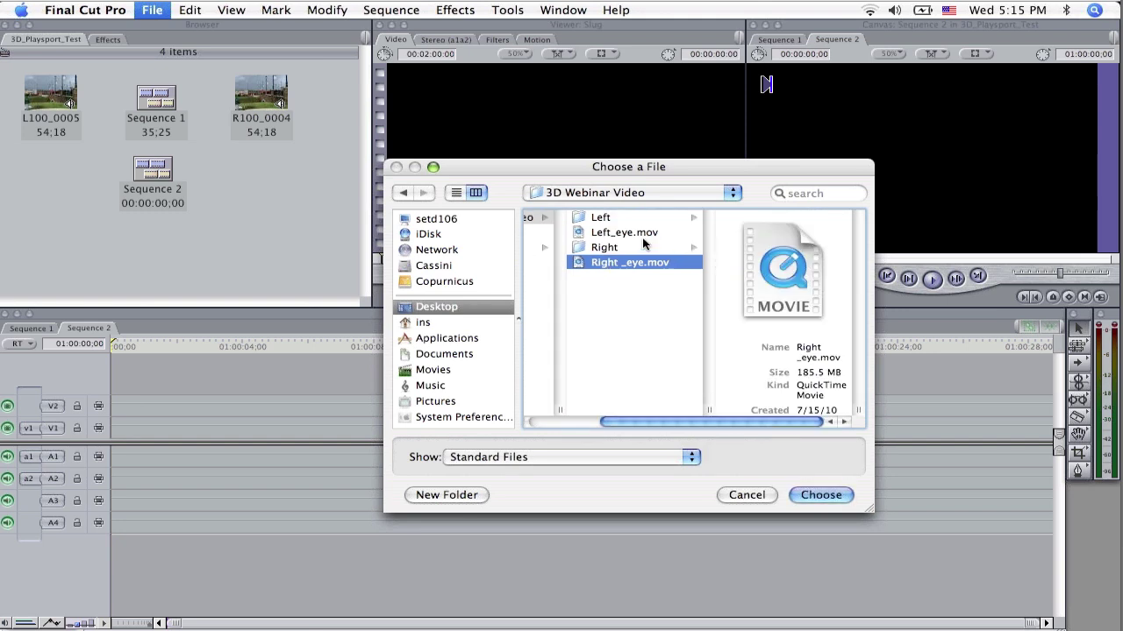
pyautogui.keyDown('super'); pyautogui.click(615, 234); pyautogui.keyUp('super')
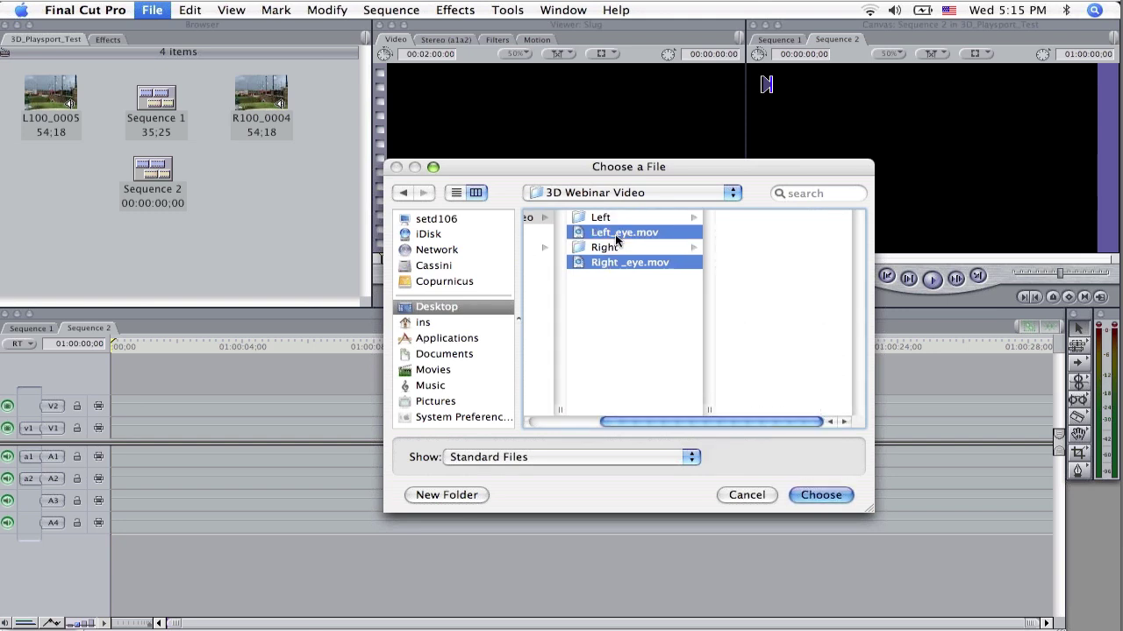
pyautogui.click(821, 495)
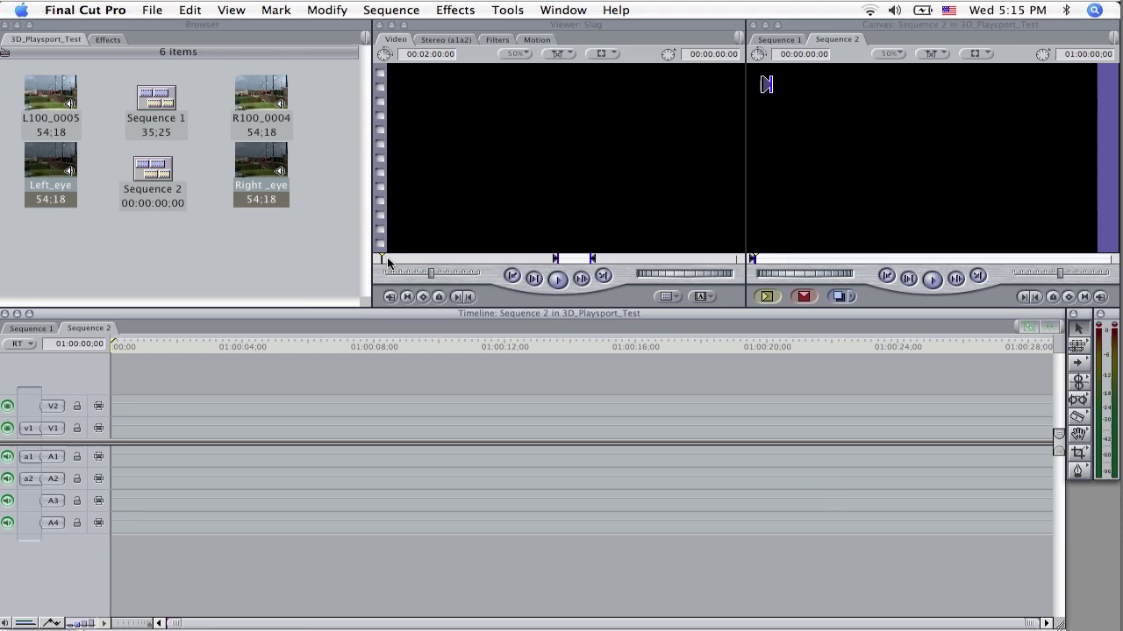
# - Open Left_eye in the Viewer and set an In point at the clapperboard frame, 00:00:18;23
pyautogui.click(260, 191)
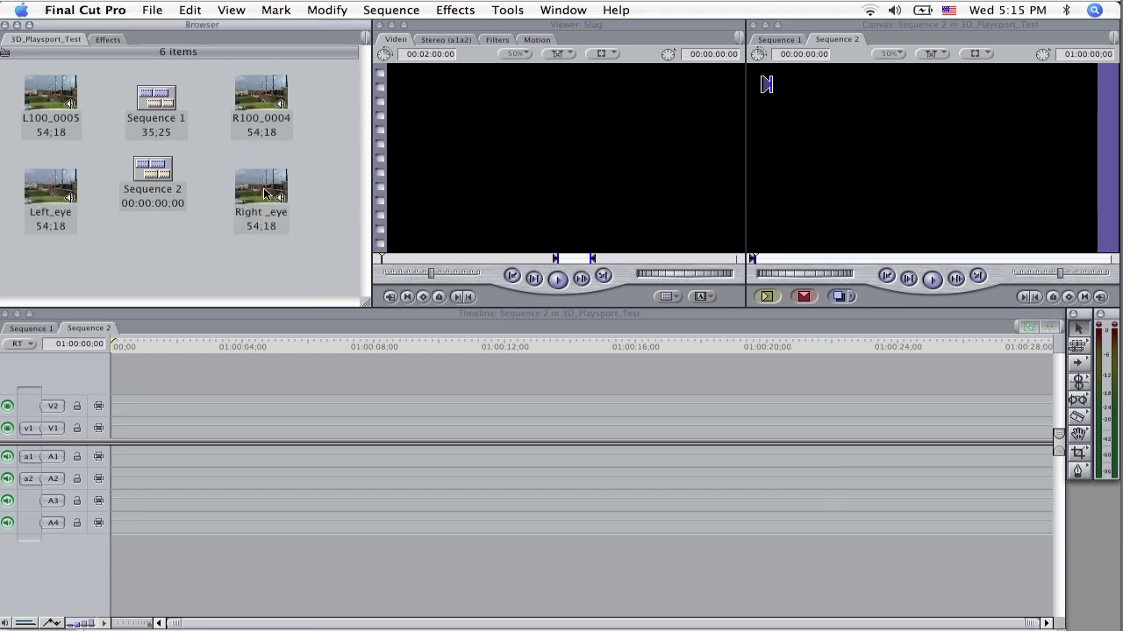
pyautogui.click(200, 233)
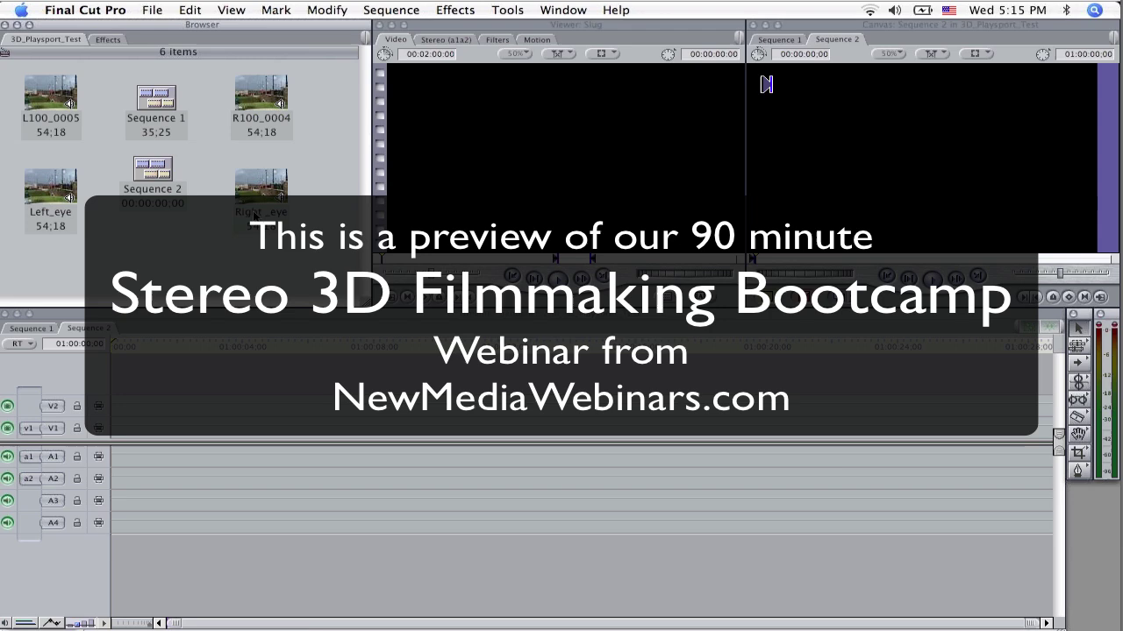
pyautogui.doubleClick(49, 217)
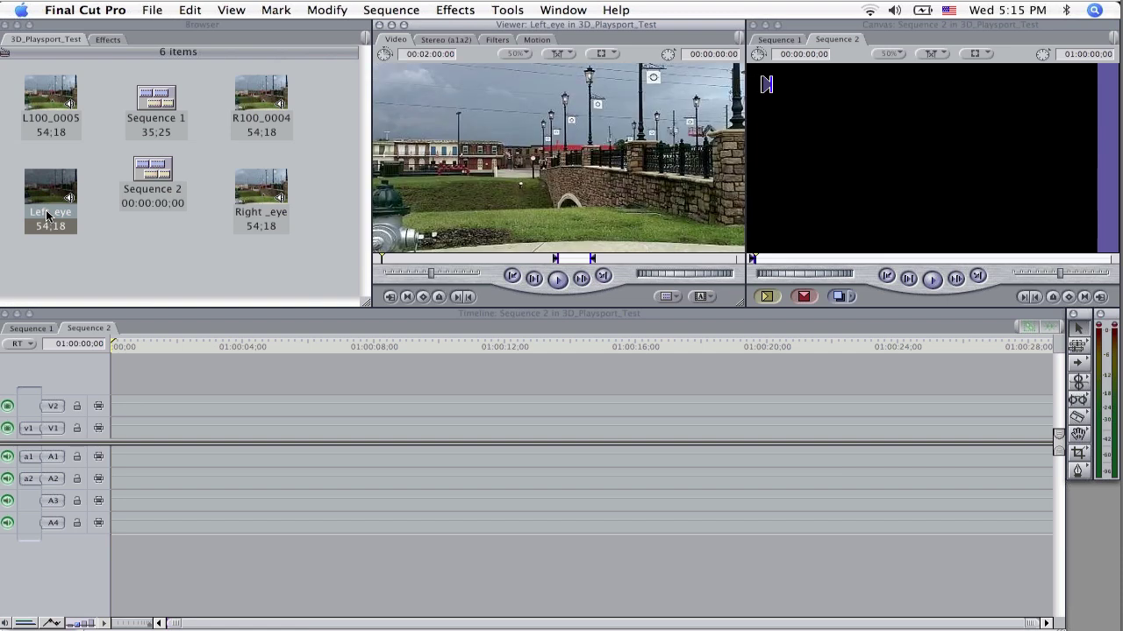
pyautogui.moveTo(48, 216); pyautogui.dragTo(511, 217)
pyautogui.press('space')
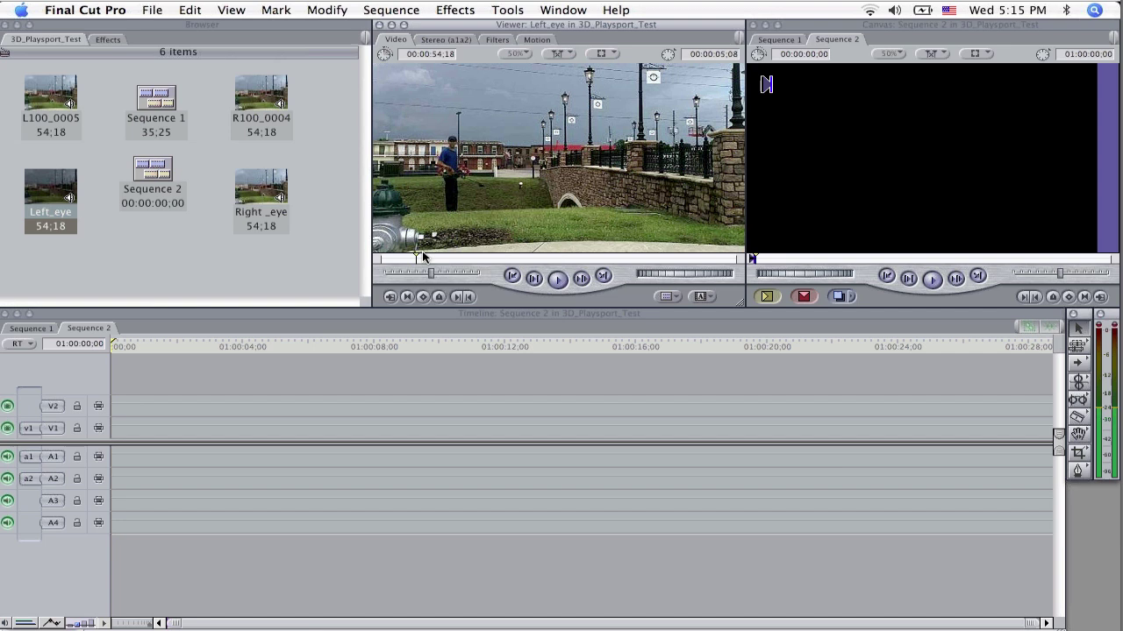
pyautogui.moveTo(423, 256); pyautogui.dragTo(500, 261)
pyautogui.press('i')
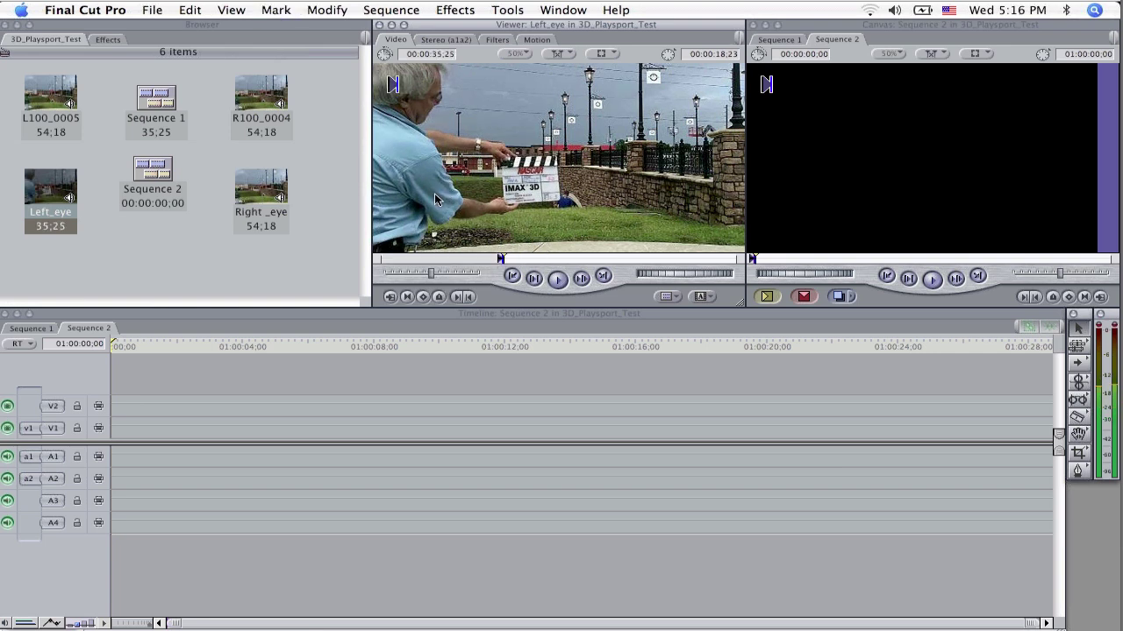
# - Drag the Desaturate filter from Video Filters > Image Control onto the Left_eye clip
pyautogui.click(108, 40)
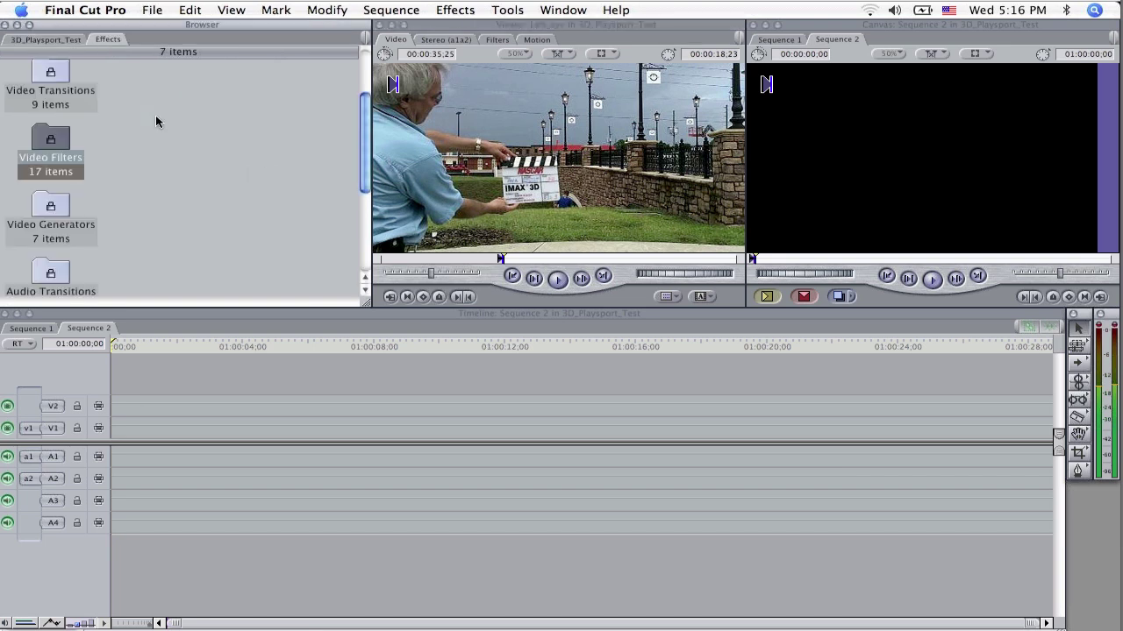
pyautogui.scroll(2, 157, 121)
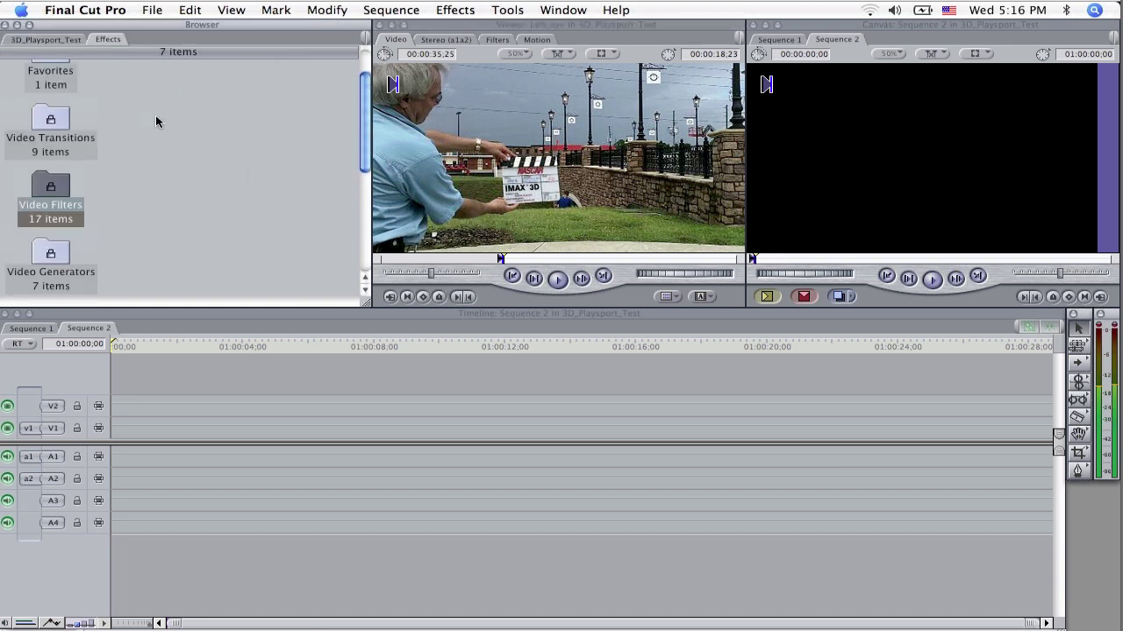
pyautogui.scroll(-4, 155, 115)
pyautogui.scroll(2, 156, 115)
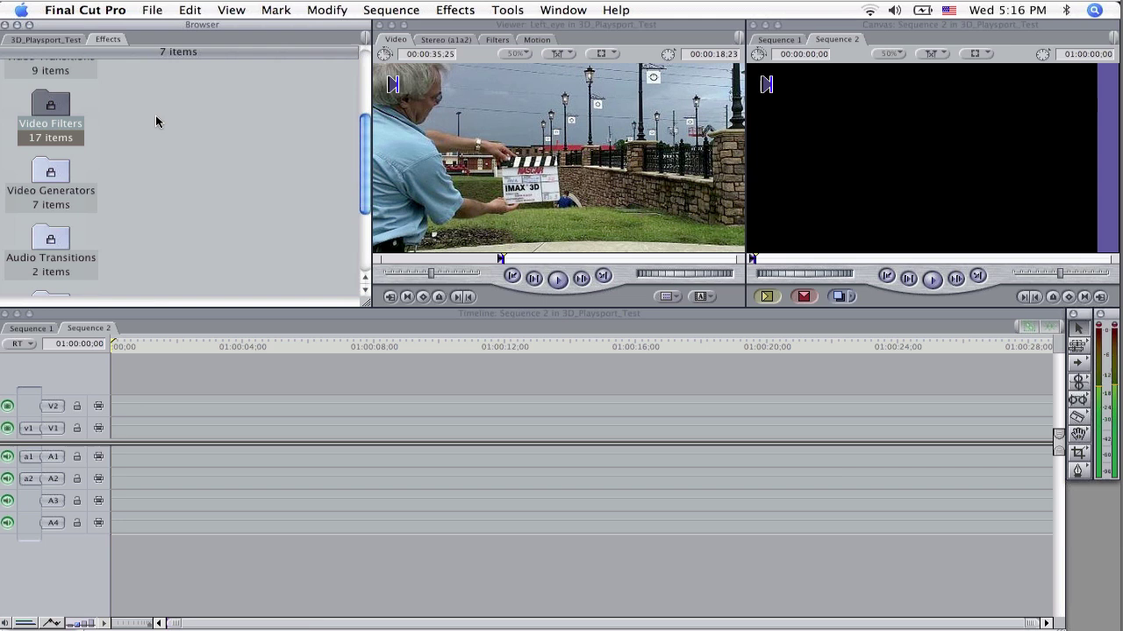
pyautogui.scroll(2, 155, 118)
pyautogui.scroll(-1, 132, 131)
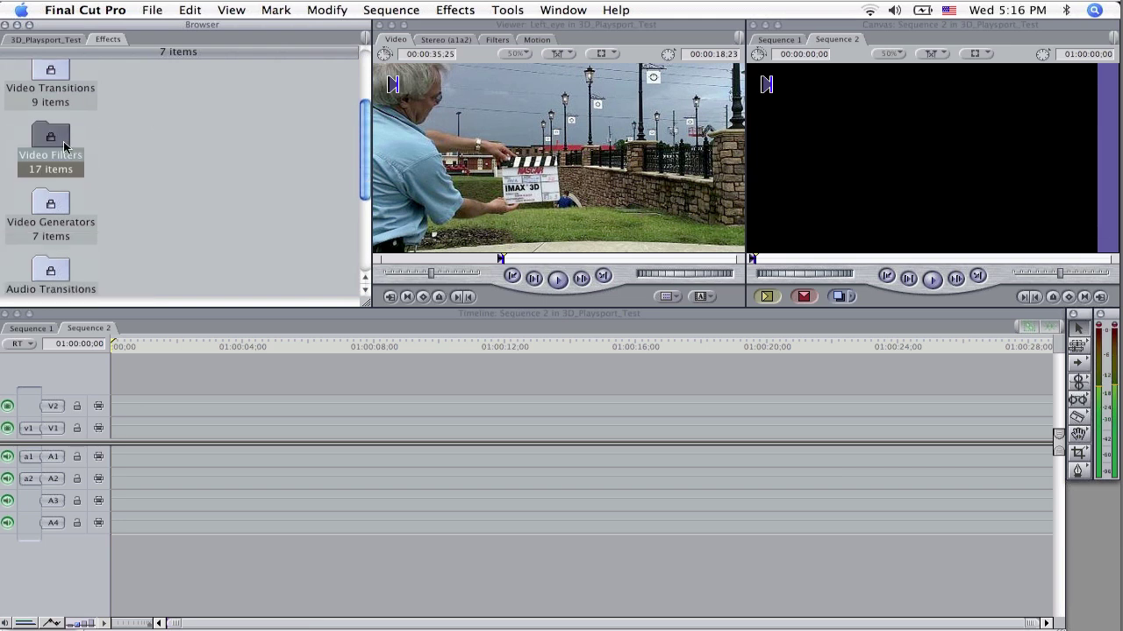
pyautogui.doubleClick(64, 146)
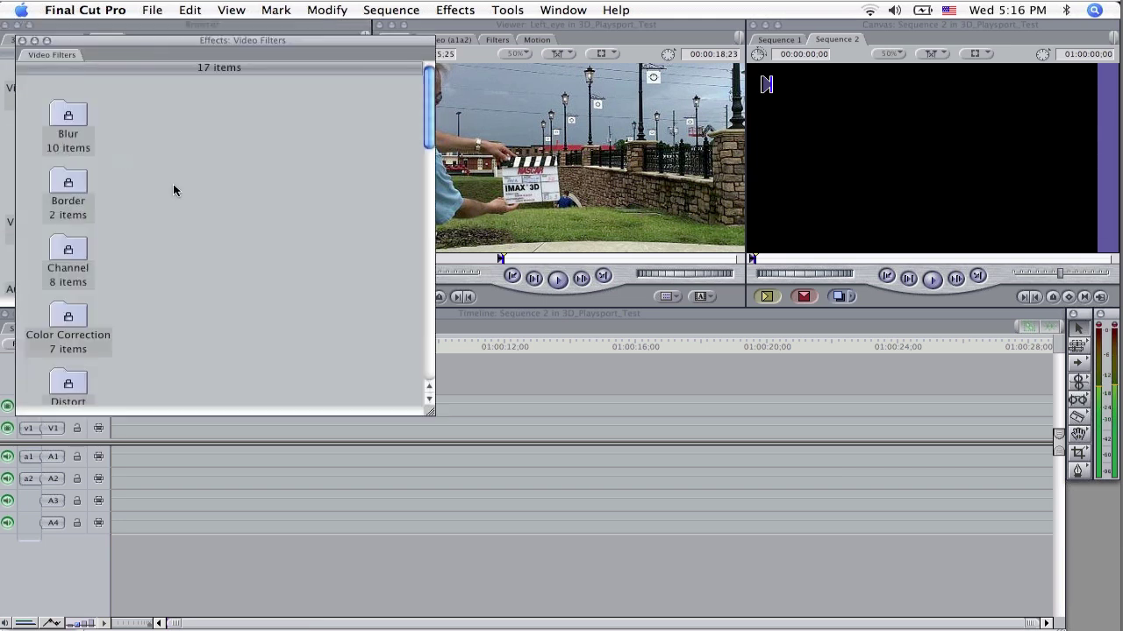
pyautogui.scroll(-1, 173, 190)
pyautogui.scroll(-3, 173, 185)
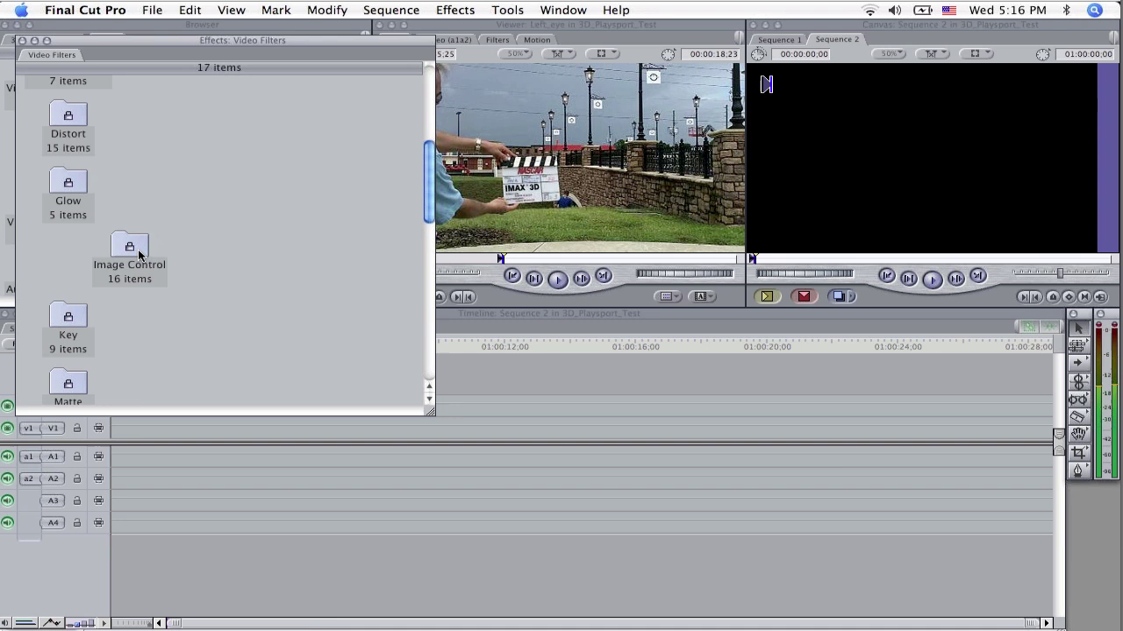
pyautogui.doubleClick(138, 253)
pyautogui.scroll(-3, 275, 248)
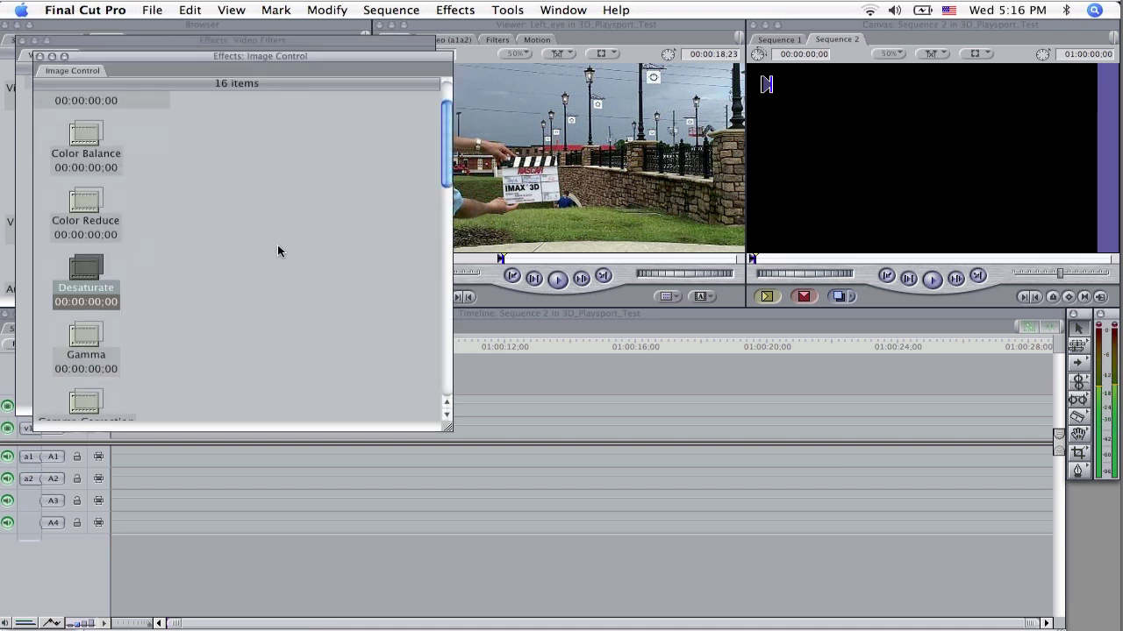
pyautogui.click(94, 223)
pyautogui.moveTo(95, 223); pyautogui.dragTo(623, 158)
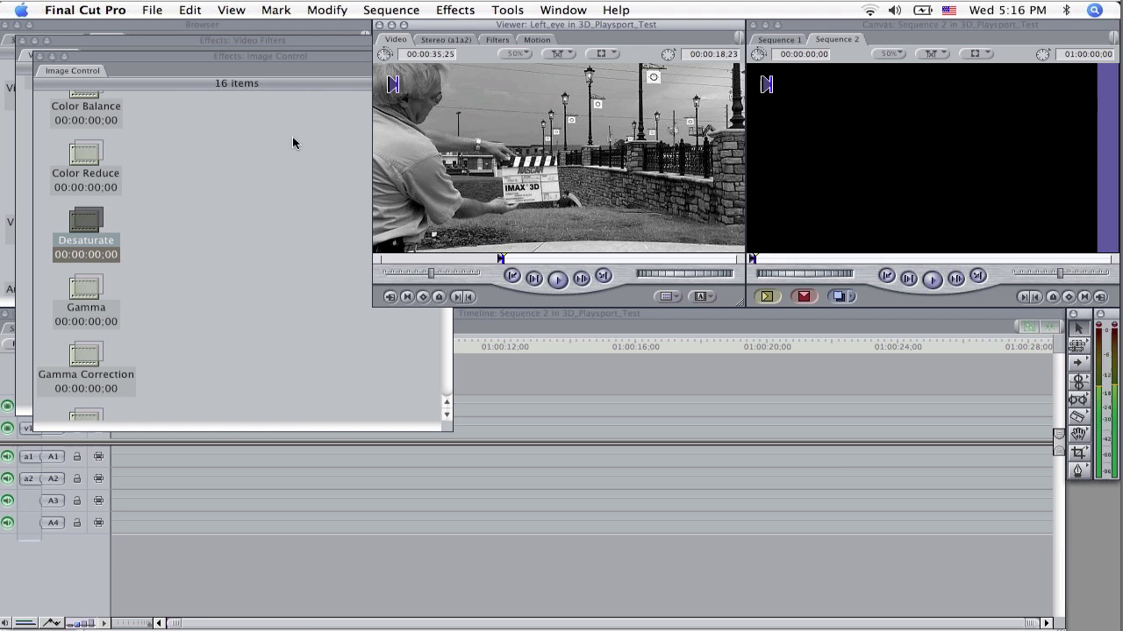
# - Navigate back up to the Video Filters folder list
pyautogui.scroll(-1, 293, 139)
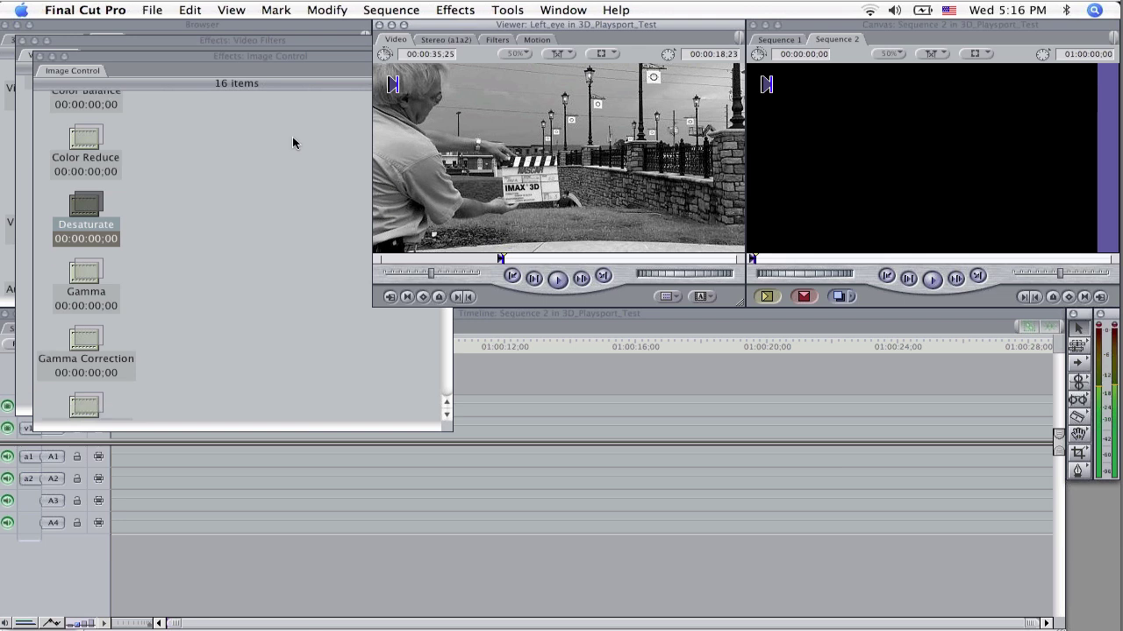
pyautogui.scroll(-4, 293, 139)
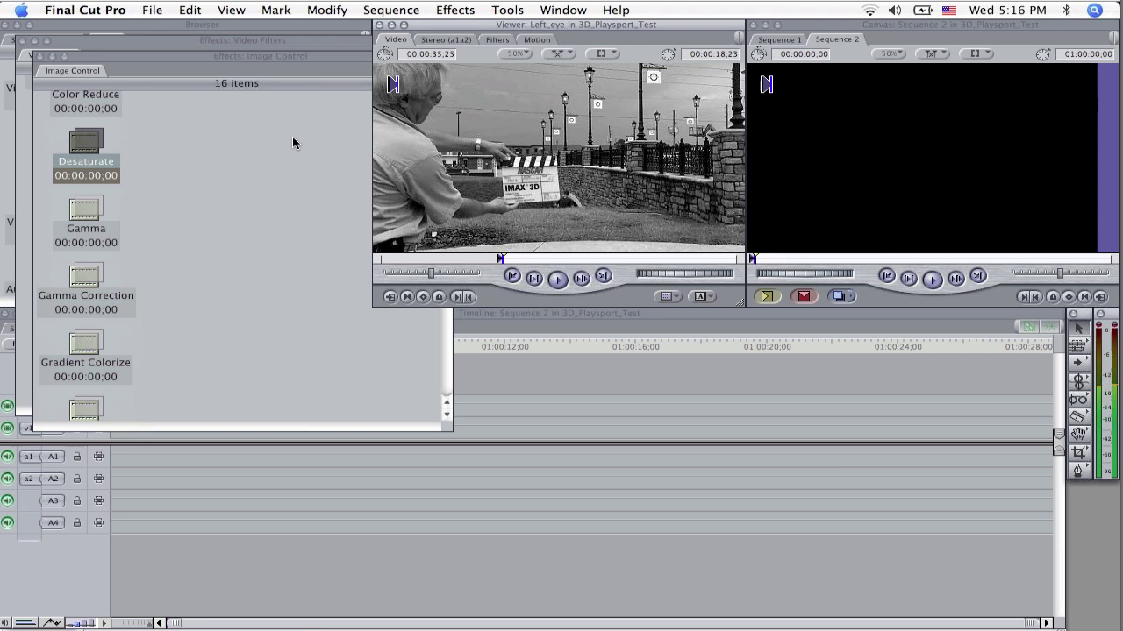
pyautogui.scroll(-7, 292, 136)
pyautogui.moveTo(38, 78); pyautogui.dragTo(137, 265)
# - Drag RGB Balance from the QuickTime video filters onto the Left_eye clip
pyautogui.doubleClick(137, 266)
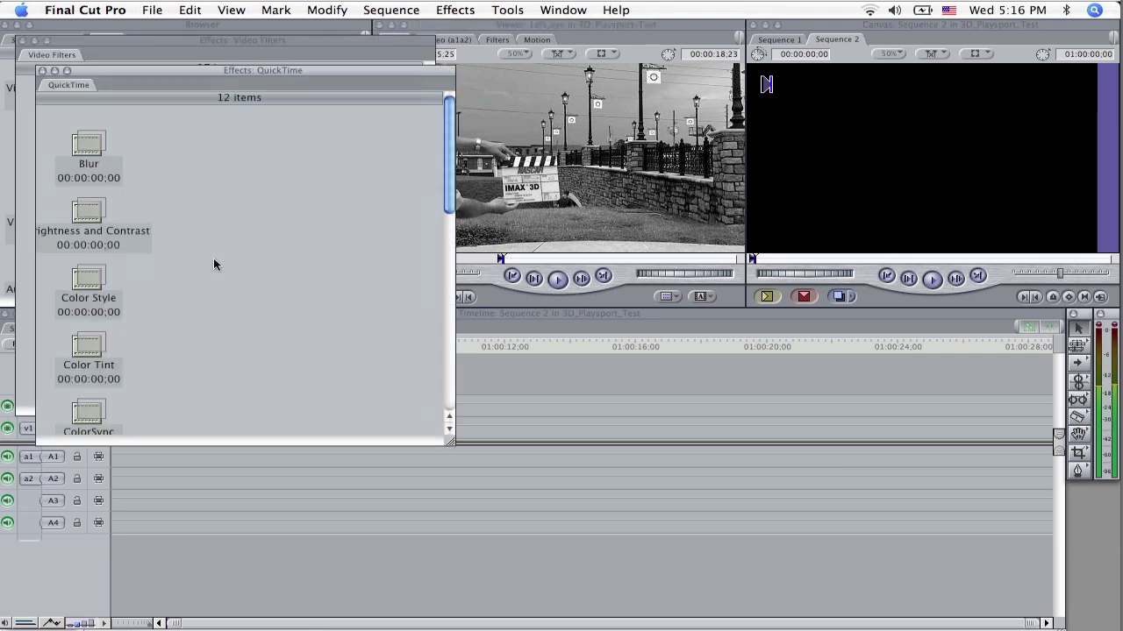
pyautogui.scroll(-5, 213, 260)
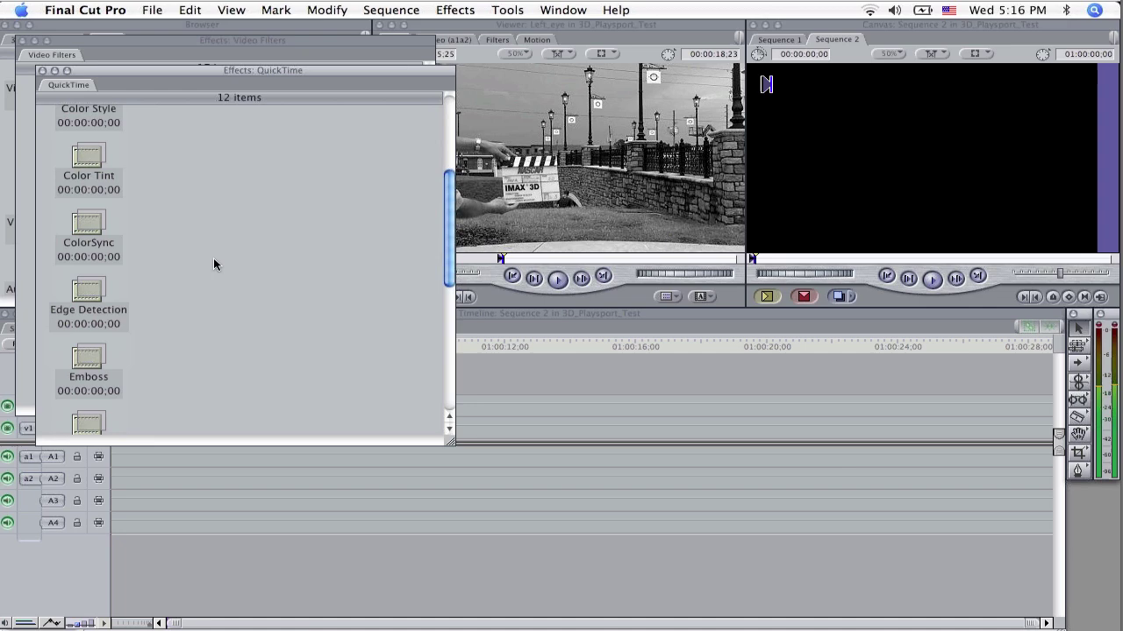
pyautogui.scroll(-3, 213, 260)
pyautogui.scroll(-3, 215, 264)
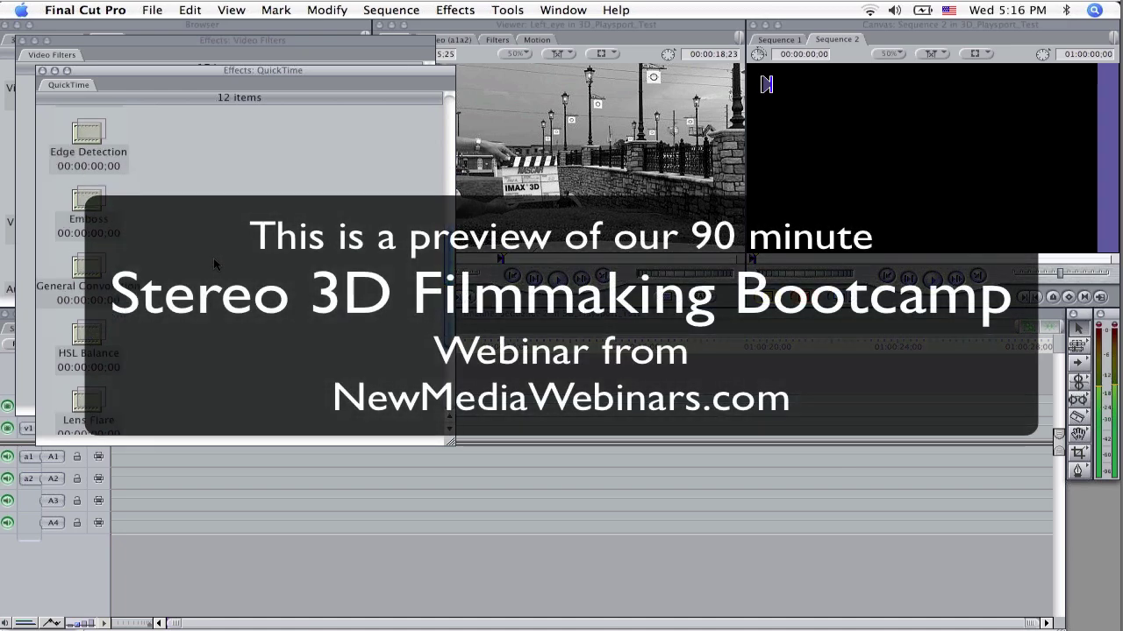
pyautogui.moveTo(88, 358); pyautogui.dragTo(474, 219)
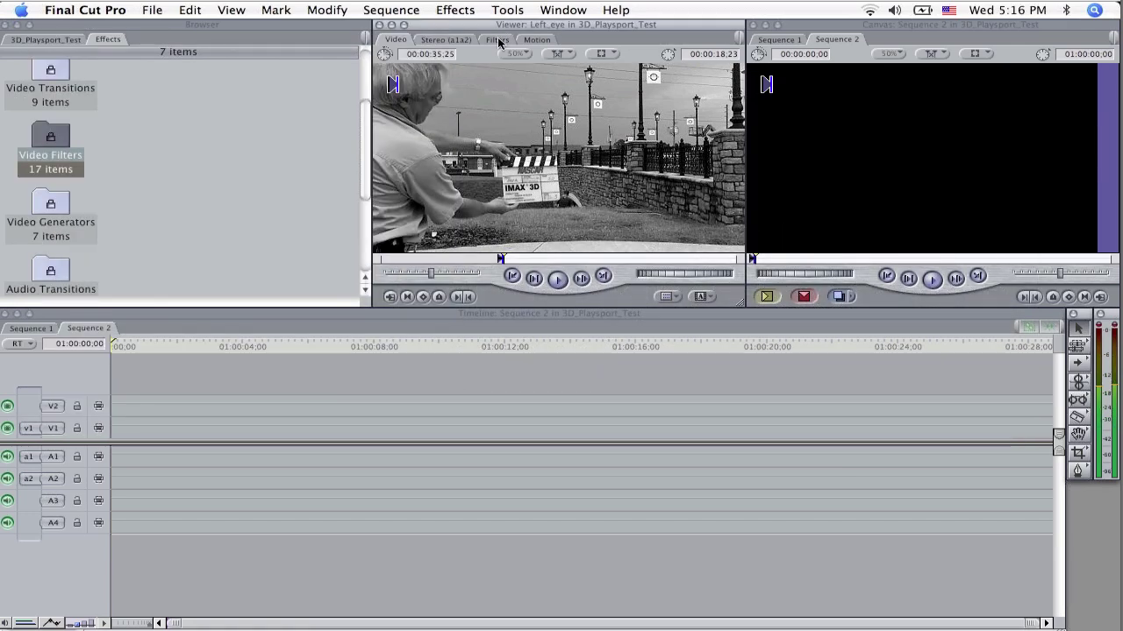
# - Set Left_eye's Desaturate Amount to 50 and lower its green balance to 0
pyautogui.click(497, 40)
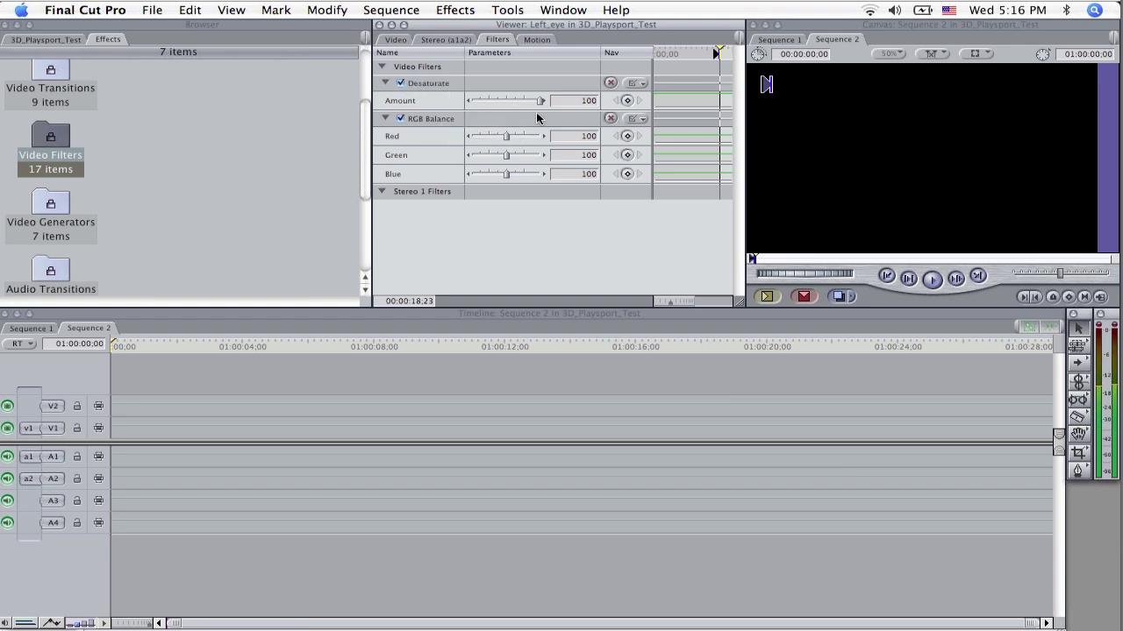
pyautogui.doubleClick(587, 101)
pyautogui.write('50')
pyautogui.moveTo(510, 159); pyautogui.dragTo(426, 173)
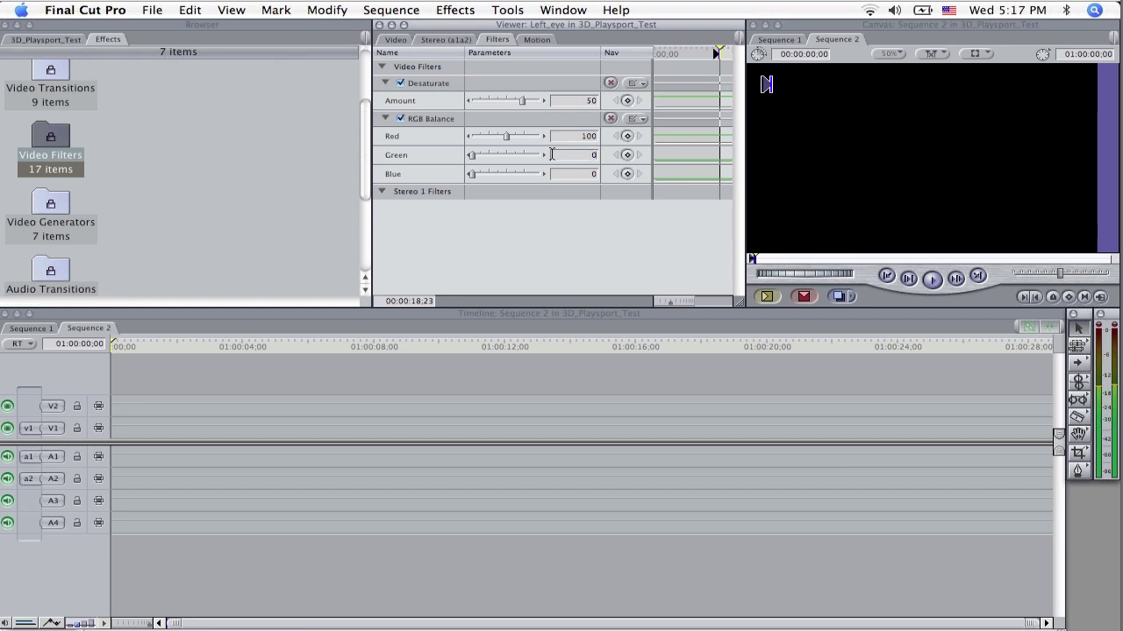
# - Drag the red-tinted Left_eye clip from the Viewer onto V1 of Sequence 2
pyautogui.click(402, 43)
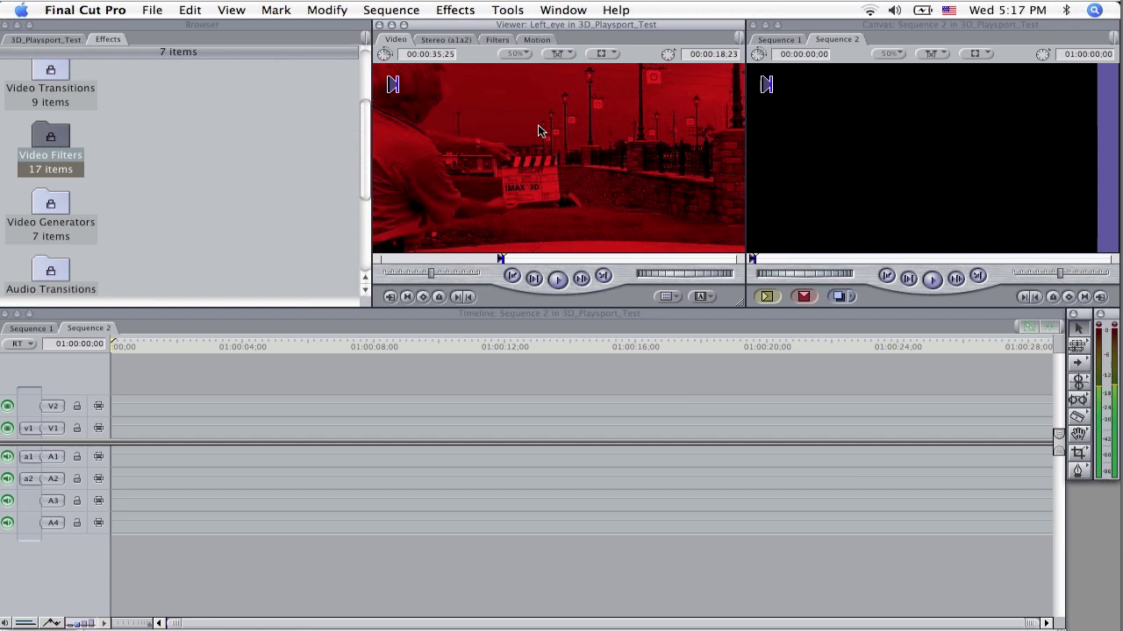
pyautogui.moveTo(539, 130)
pyautogui.mouseDown()
pyautogui.moveTo(278, 426)
pyautogui.moveTo(170, 436)
pyautogui.mouseUp()
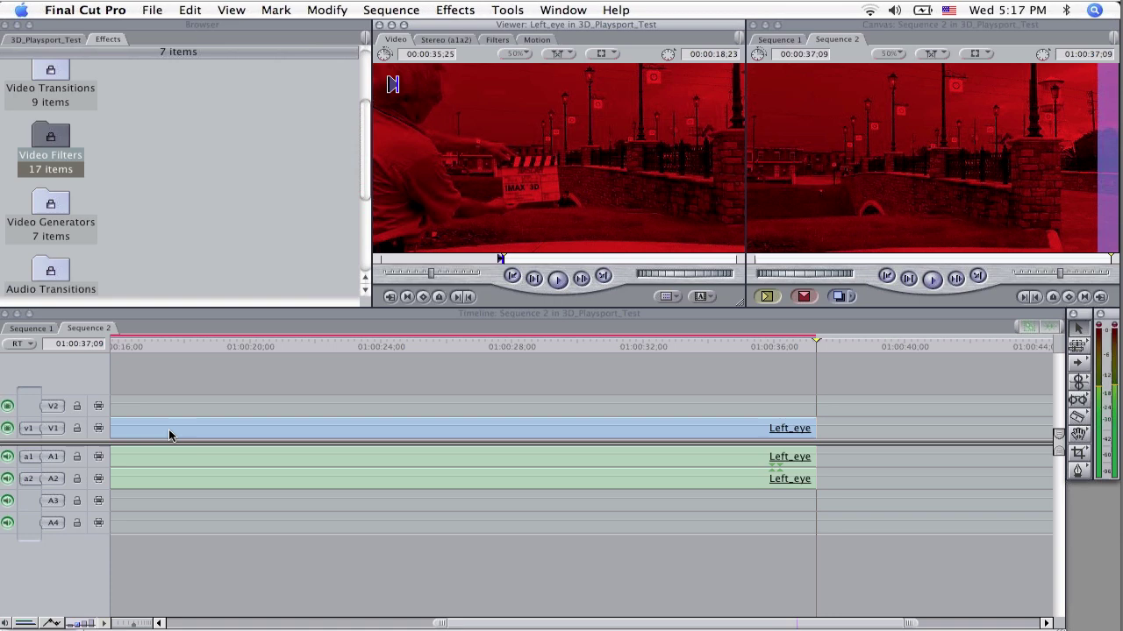
pyautogui.hscroll(-5, 220, 413)
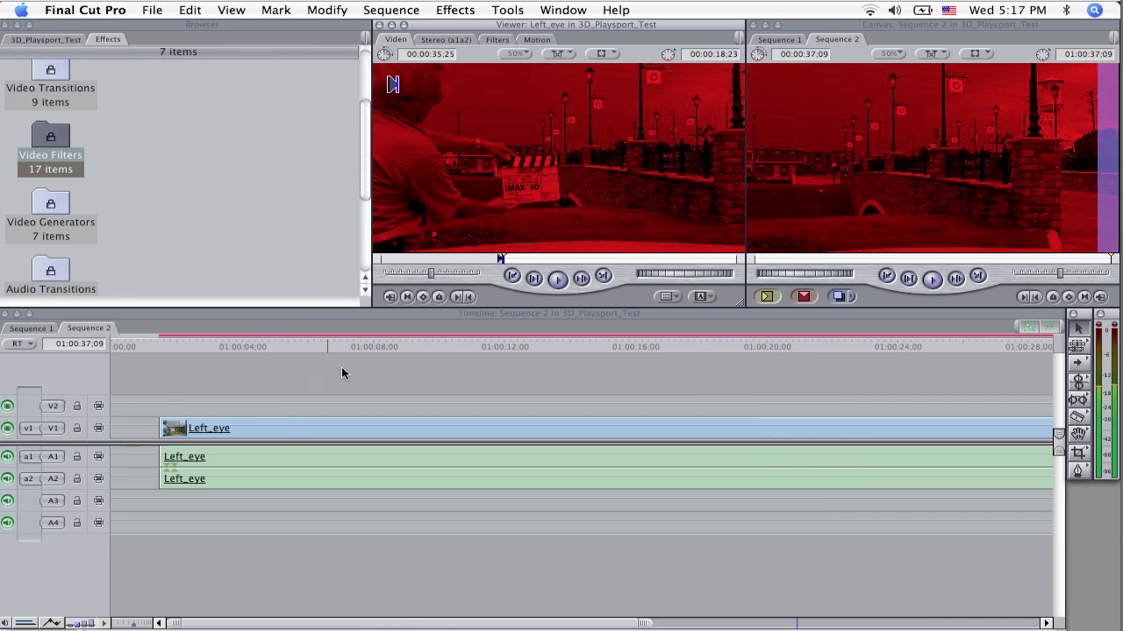
# - Open Right_eye and drop the Desaturate and RGB Balance filters from the 3D Filters bin onto it
pyautogui.click(56, 41)
pyautogui.click(250, 207)
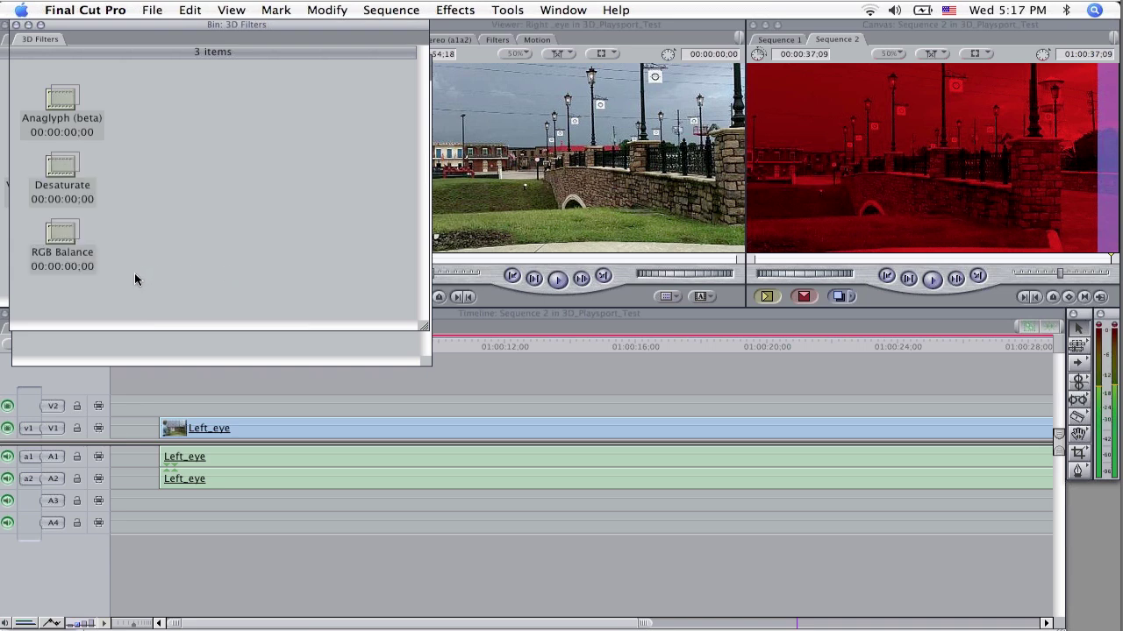
pyautogui.moveTo(137, 274); pyautogui.dragTo(574, 120)
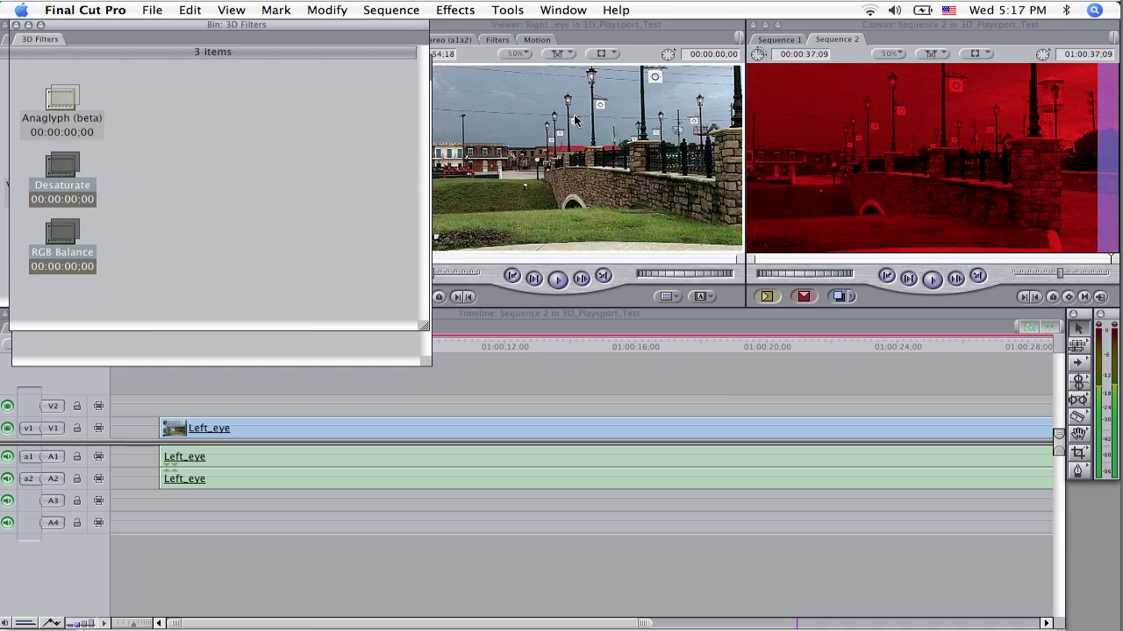
pyautogui.click(527, 95)
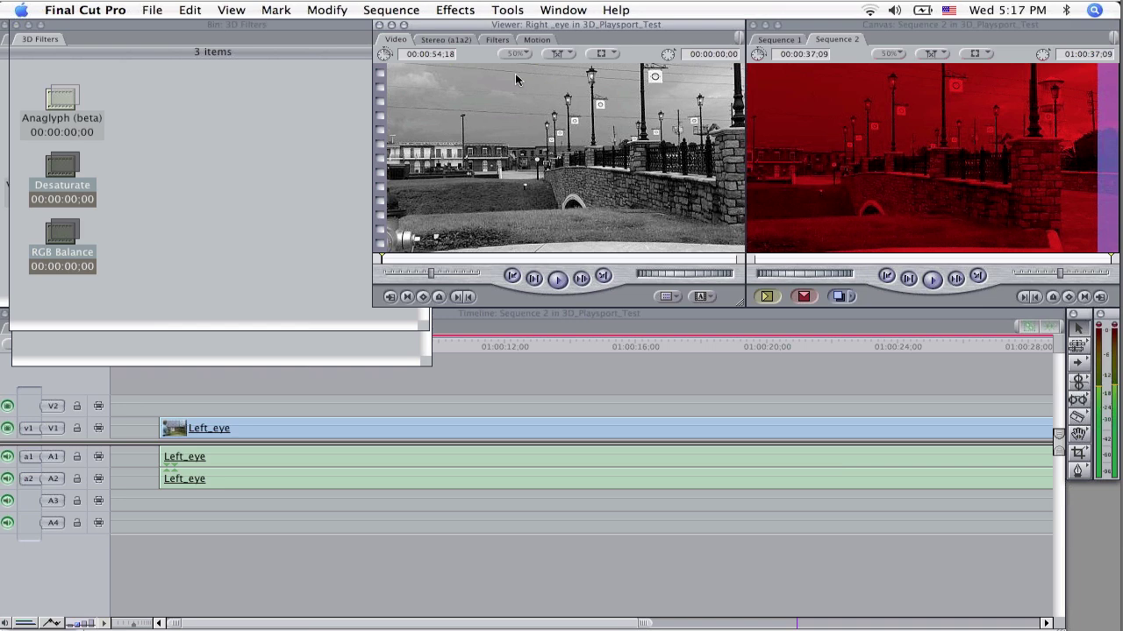
# - Set Right_eye's RGB Balance Red to 0, keeping Green and Blue at 100
pyautogui.click(498, 39)
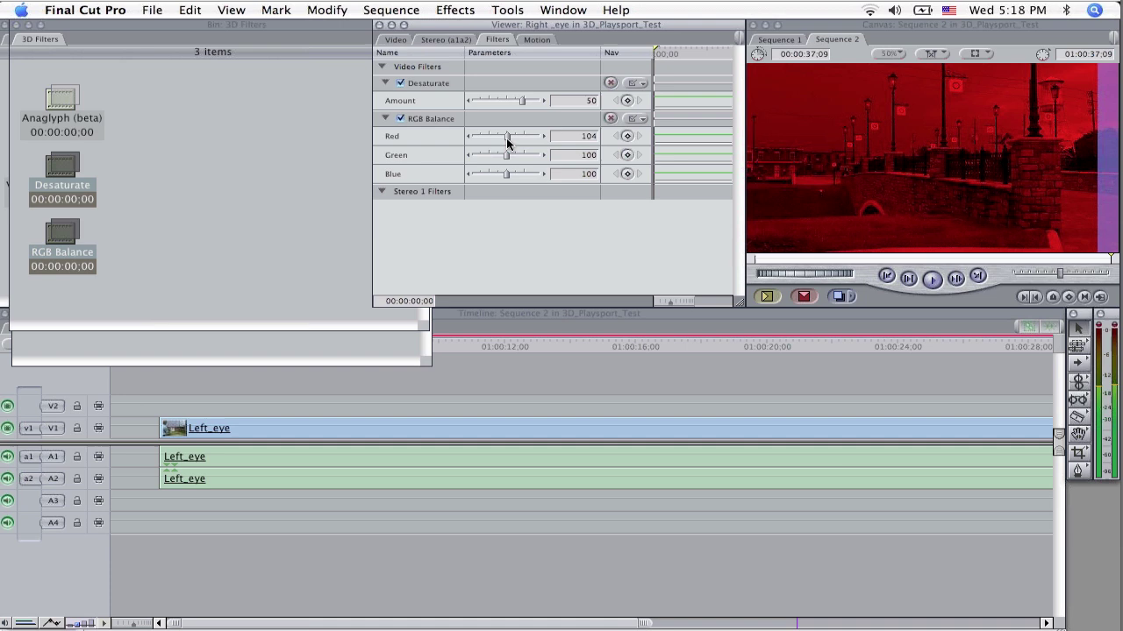
pyautogui.moveTo(506, 137); pyautogui.dragTo(453, 137)
pyautogui.click(403, 44)
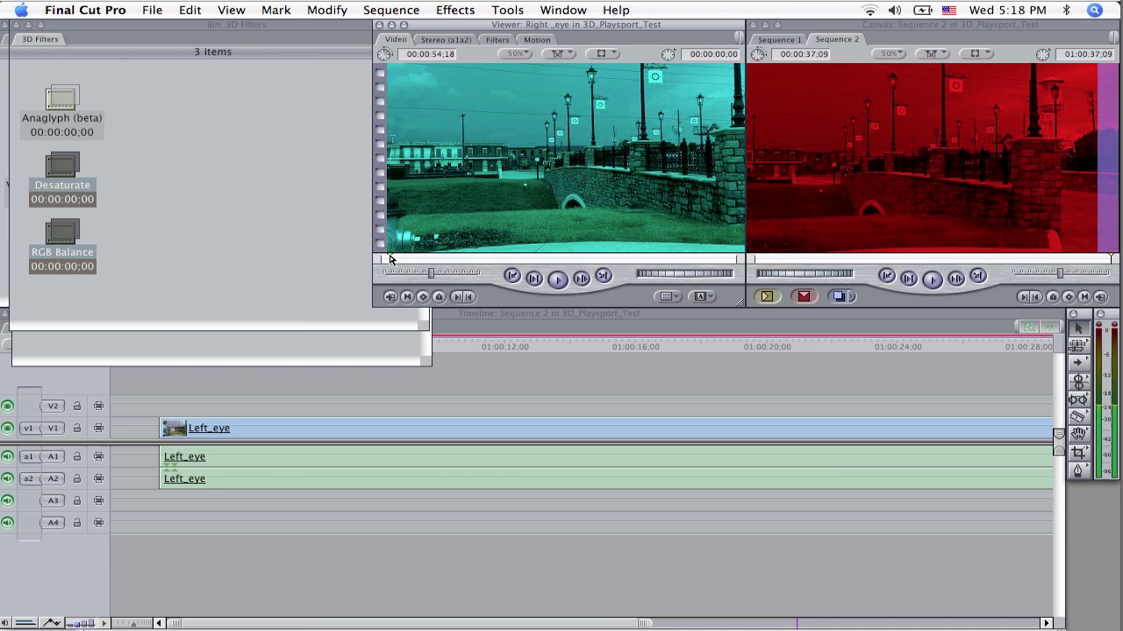
# - Scrub Right_eye to its clapboard frame and drag it over track V2 in the Timeline
pyautogui.moveTo(391, 259); pyautogui.dragTo(444, 252)
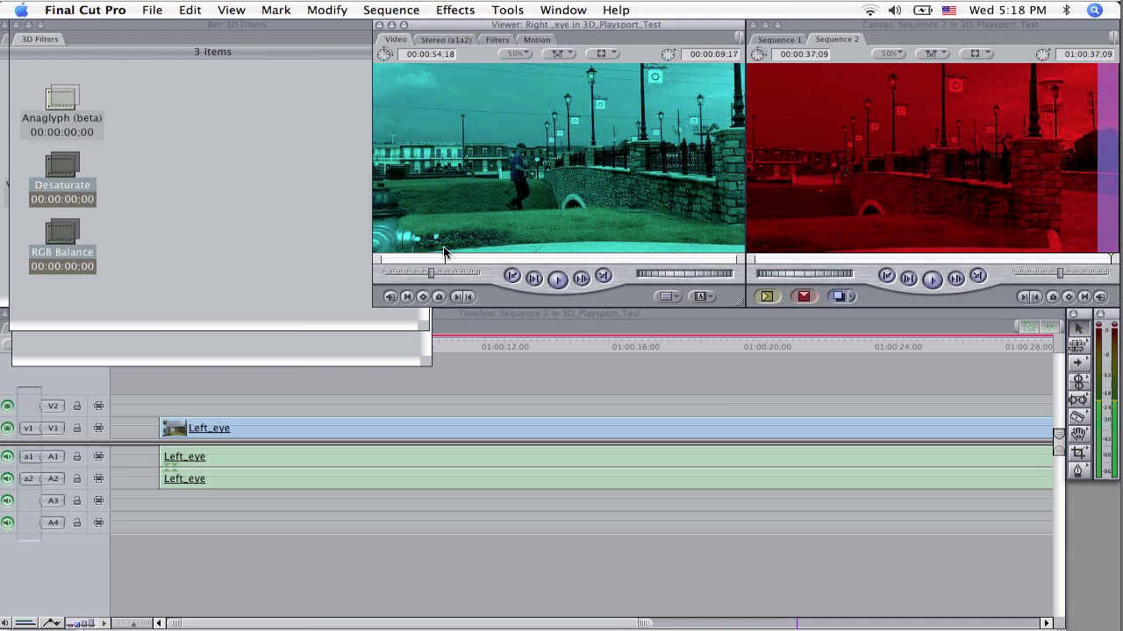
pyautogui.moveTo(444, 252); pyautogui.dragTo(500, 251)
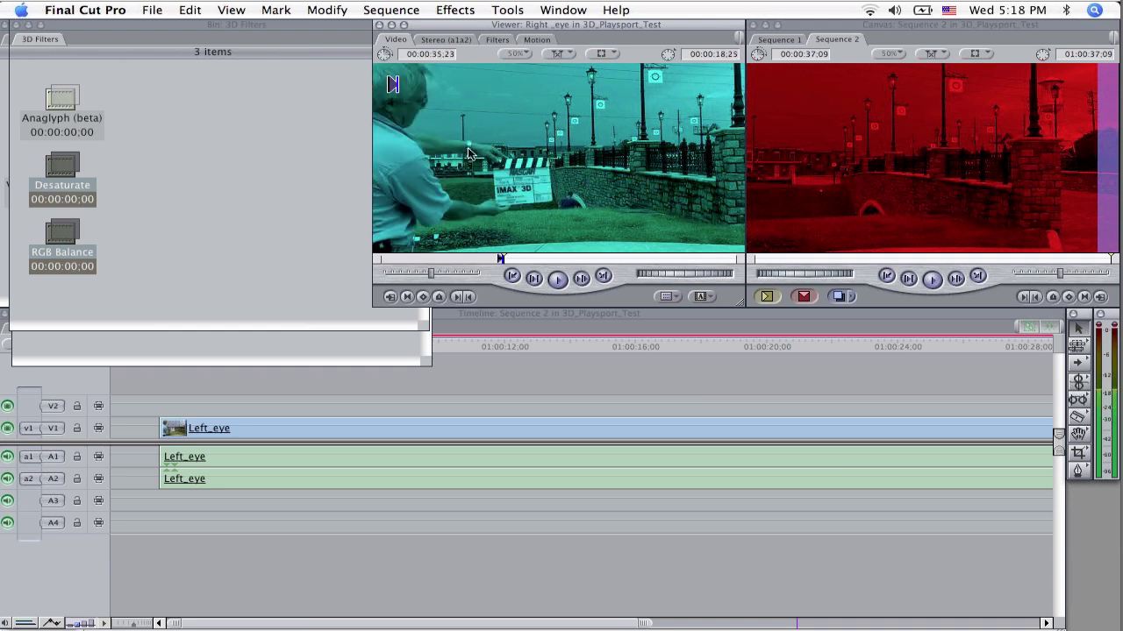
pyautogui.moveTo(526, 175); pyautogui.dragTo(184, 405)
# - Drop Right_eye on V2, close the filters bin, and toggle V2 off and on to check the red layer
pyautogui.click(15, 27)
pyautogui.click(18, 60)
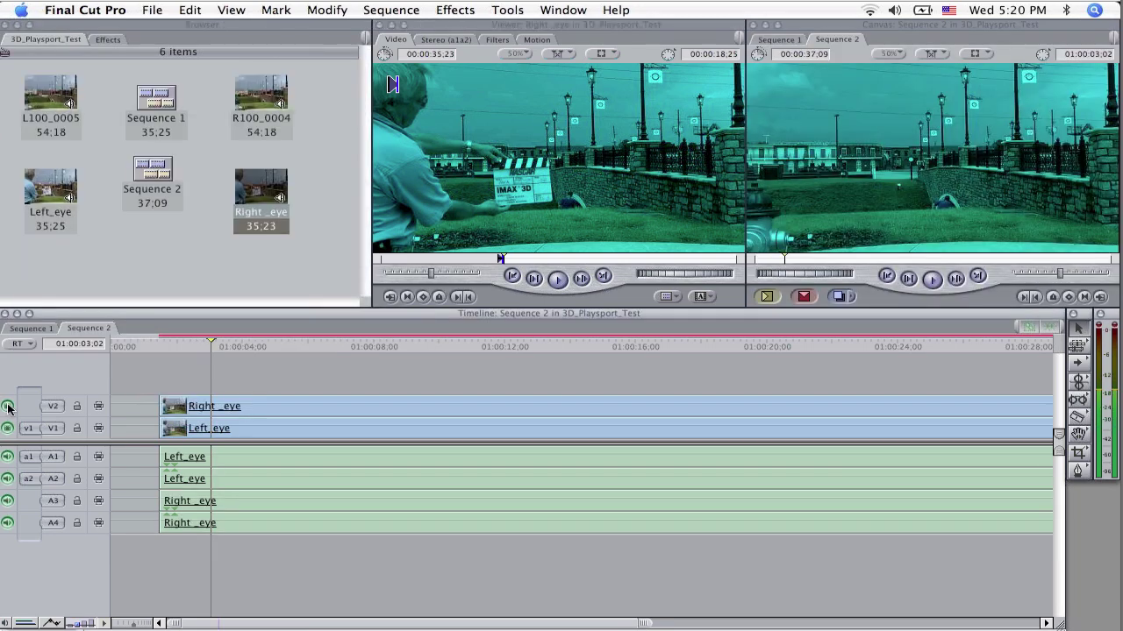
pyautogui.click(7, 406)
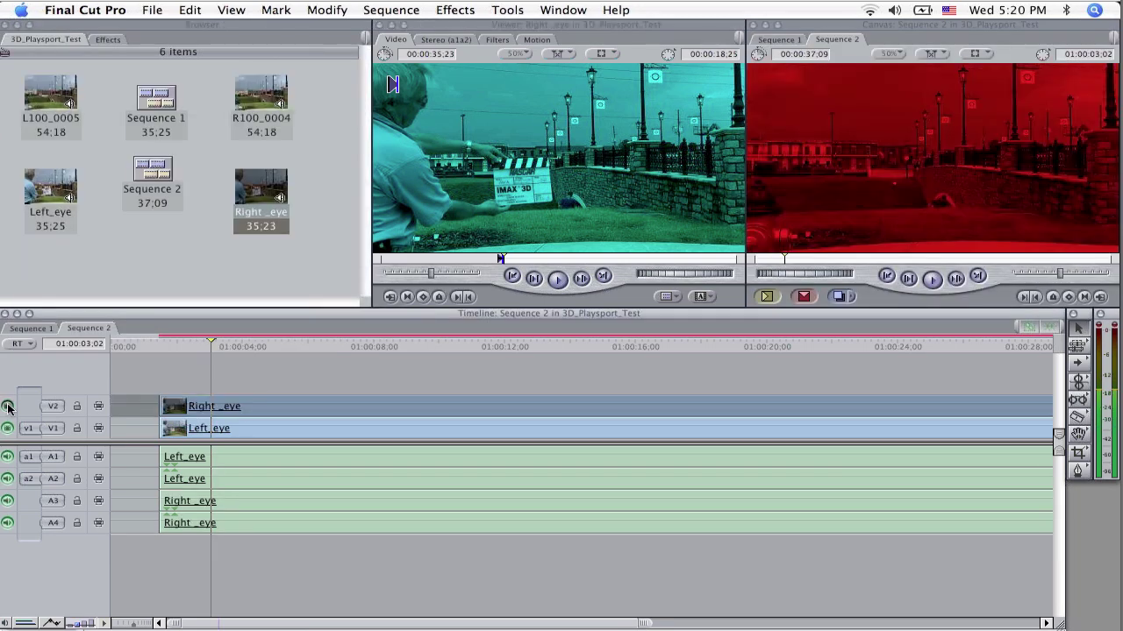
pyautogui.click(7, 406)
# - Set the Right_eye clip's composite mode to Add
pyautogui.click(253, 408)
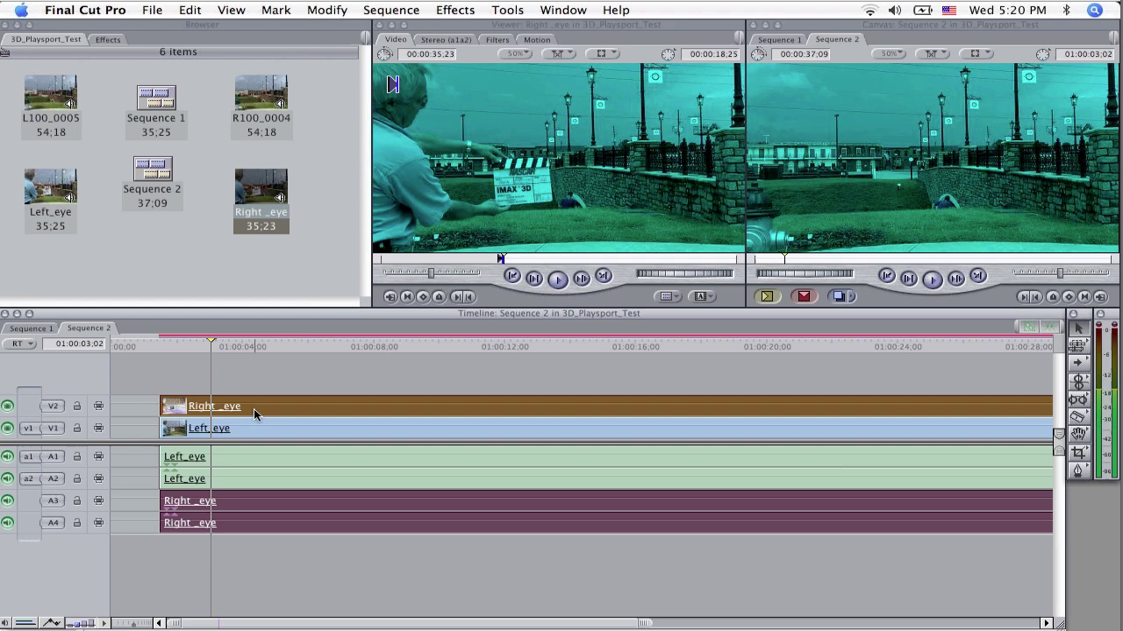
pyautogui.click(330, 12)
pyautogui.moveTo(474, 451)
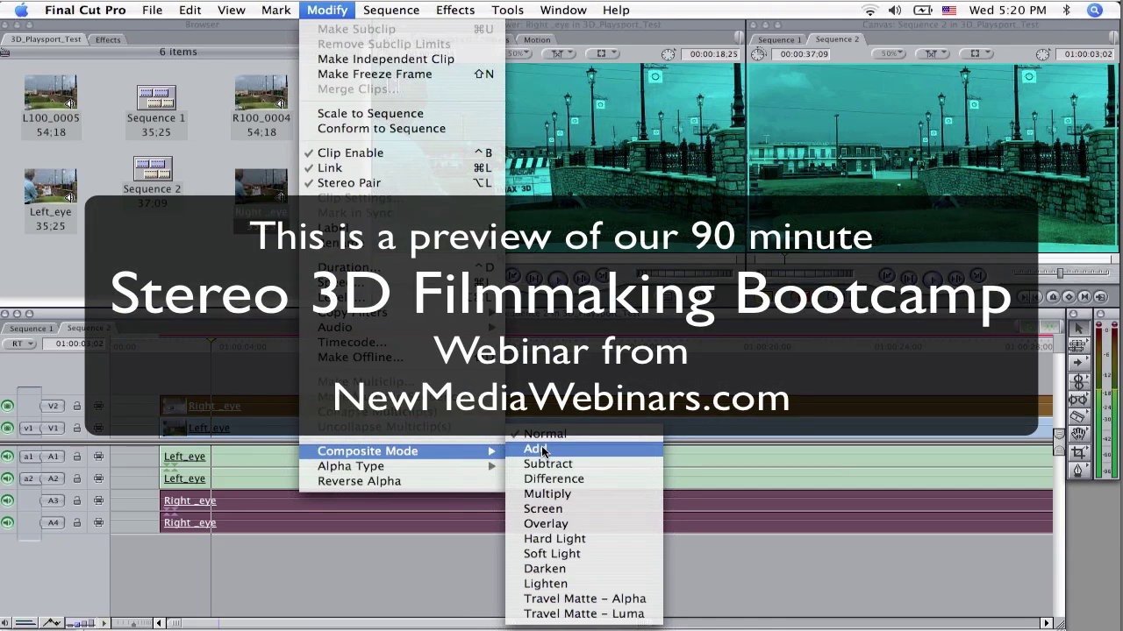
pyautogui.click(535, 449)
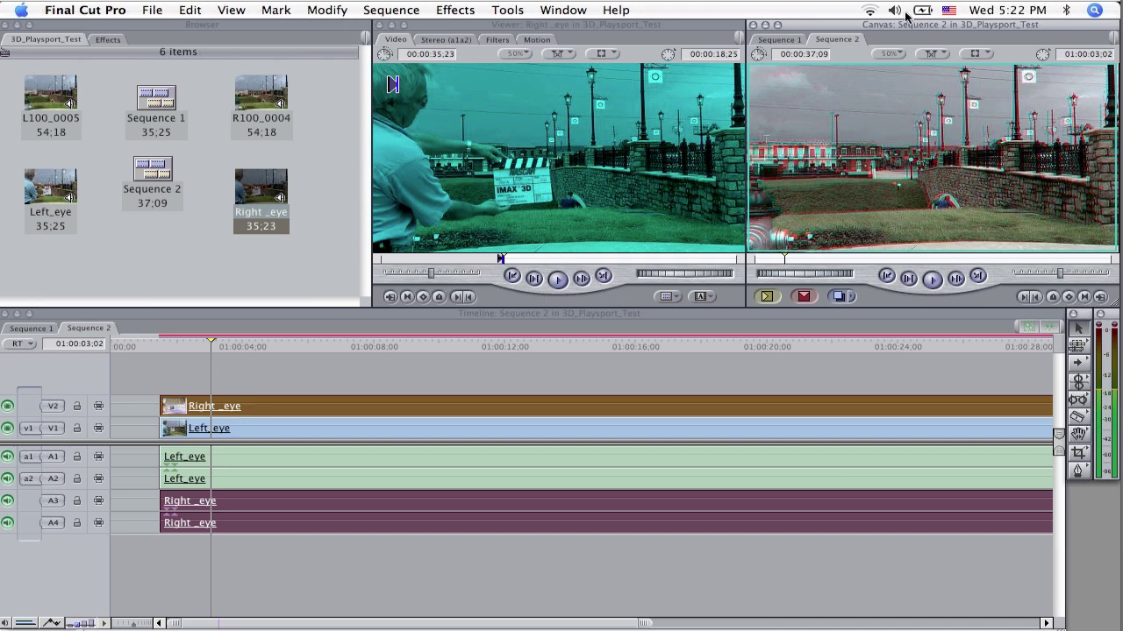
# - Blow the canvas up to 100% with Shift+U and set the Canvas view to Image+Wireframe
pyautogui.click(892, 58)
pyautogui.click(887, 58)
pyautogui.click(888, 58)
pyautogui.click(918, 56)
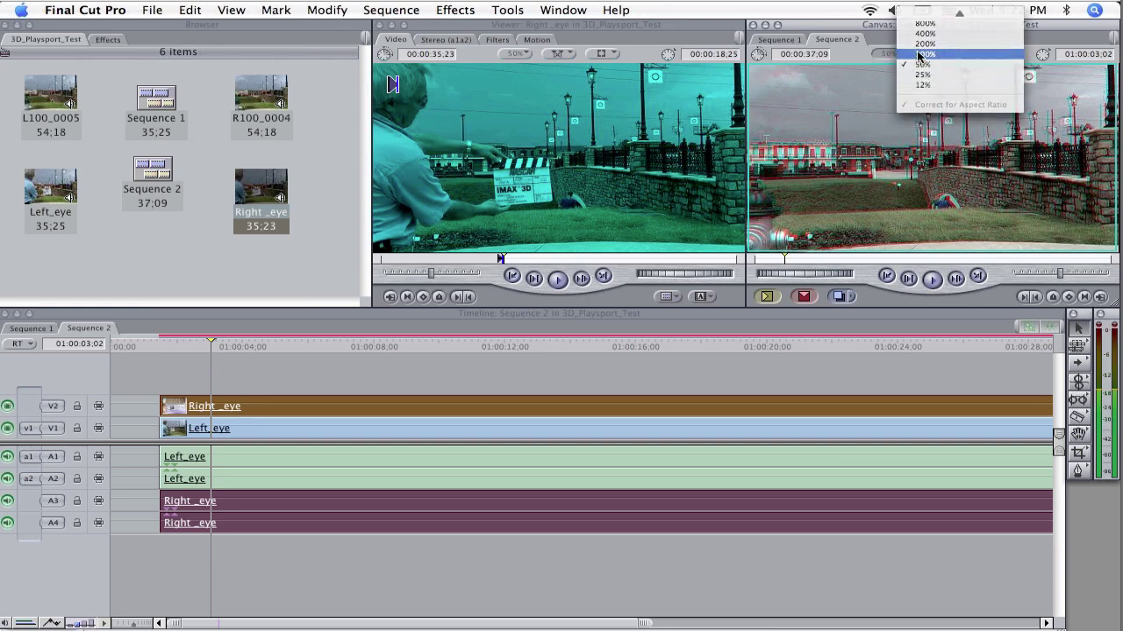
pyautogui.hotkey('shift', 'u')
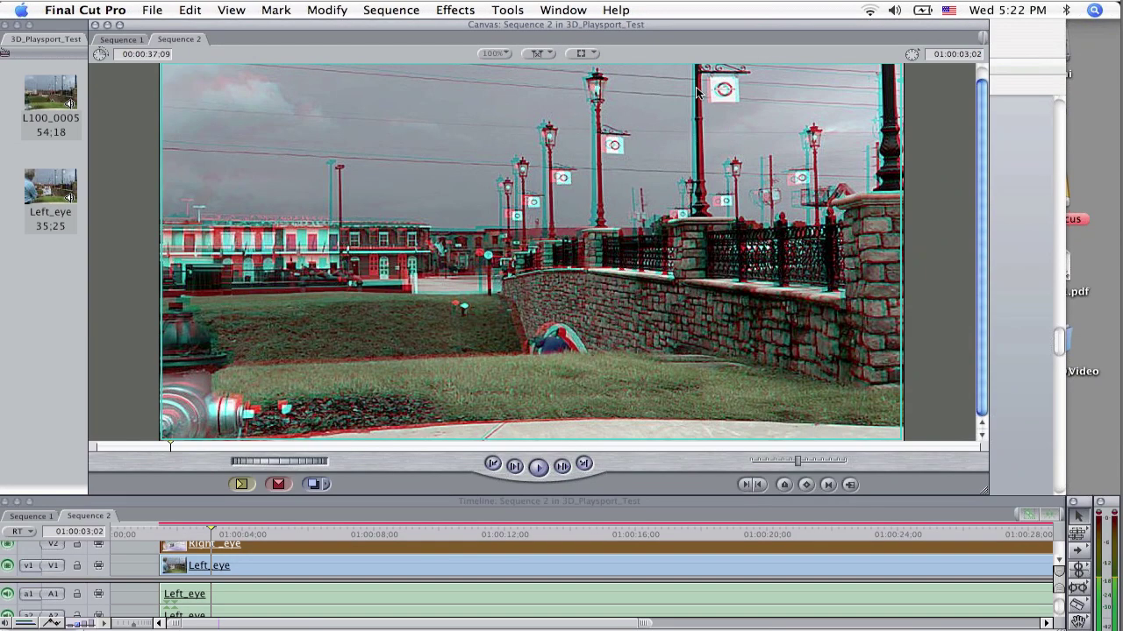
pyautogui.click(586, 58)
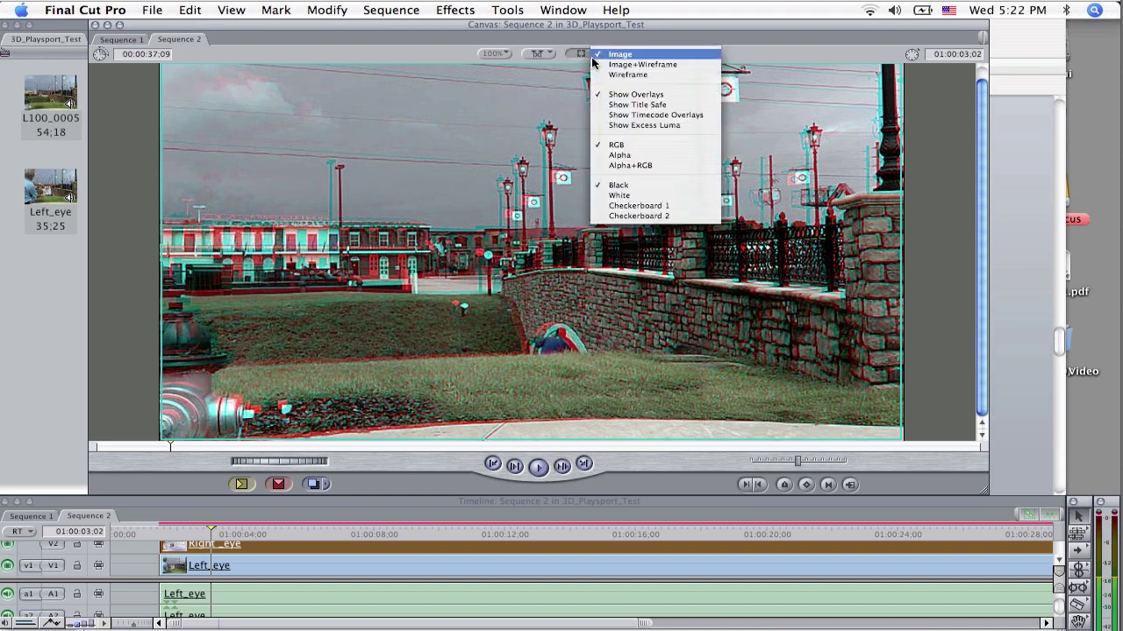
pyautogui.click(624, 65)
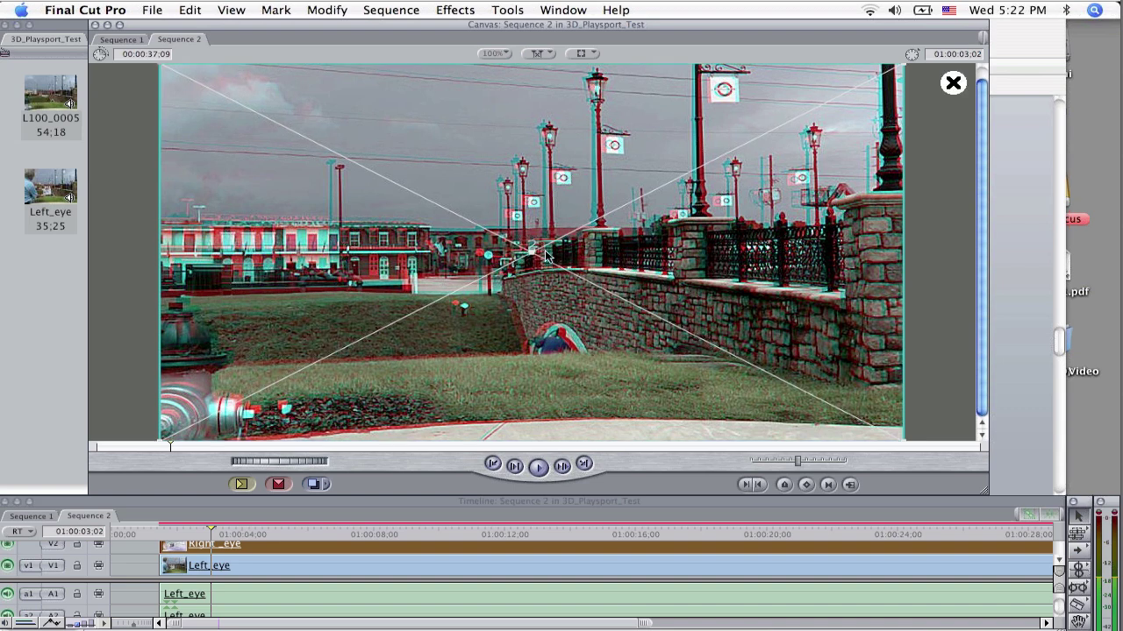
# - Drag the Right_eye clip sideways, then left, to line its cyan image up with the red Left_eye
pyautogui.moveTo(546, 255); pyautogui.dragTo(559, 254)
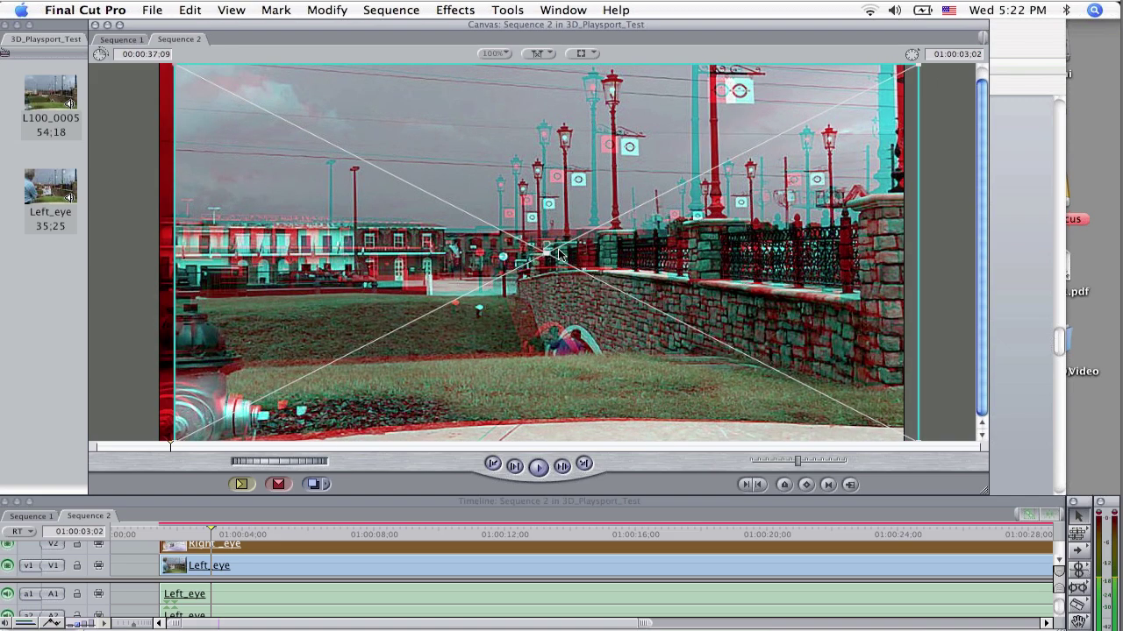
pyautogui.moveTo(559, 254); pyautogui.dragTo(538, 252)
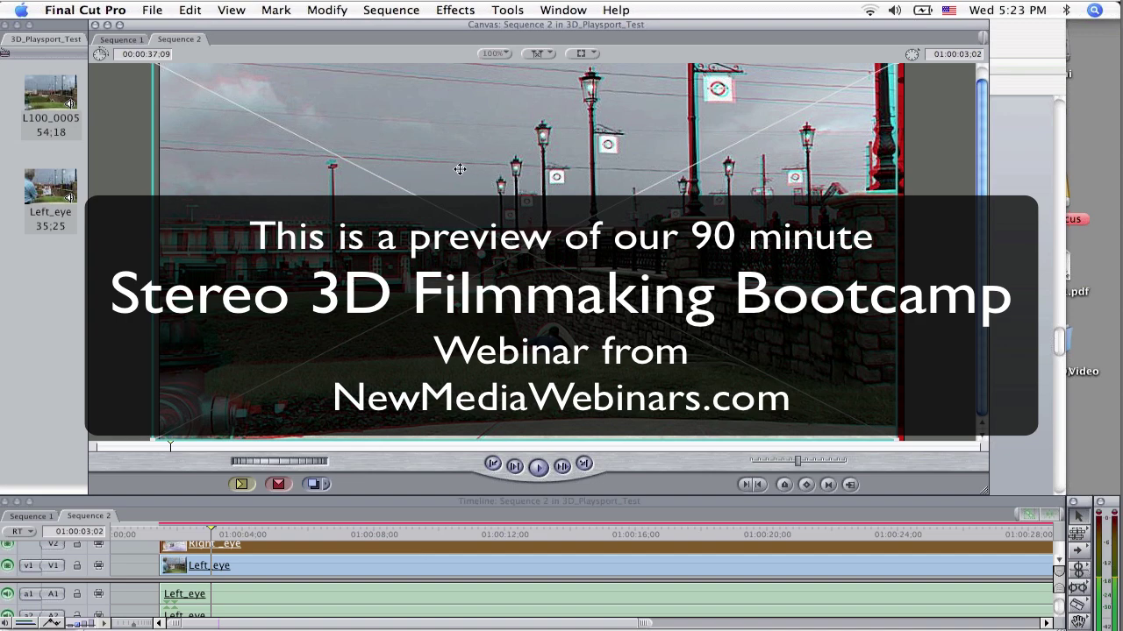
pyautogui.click(586, 56)
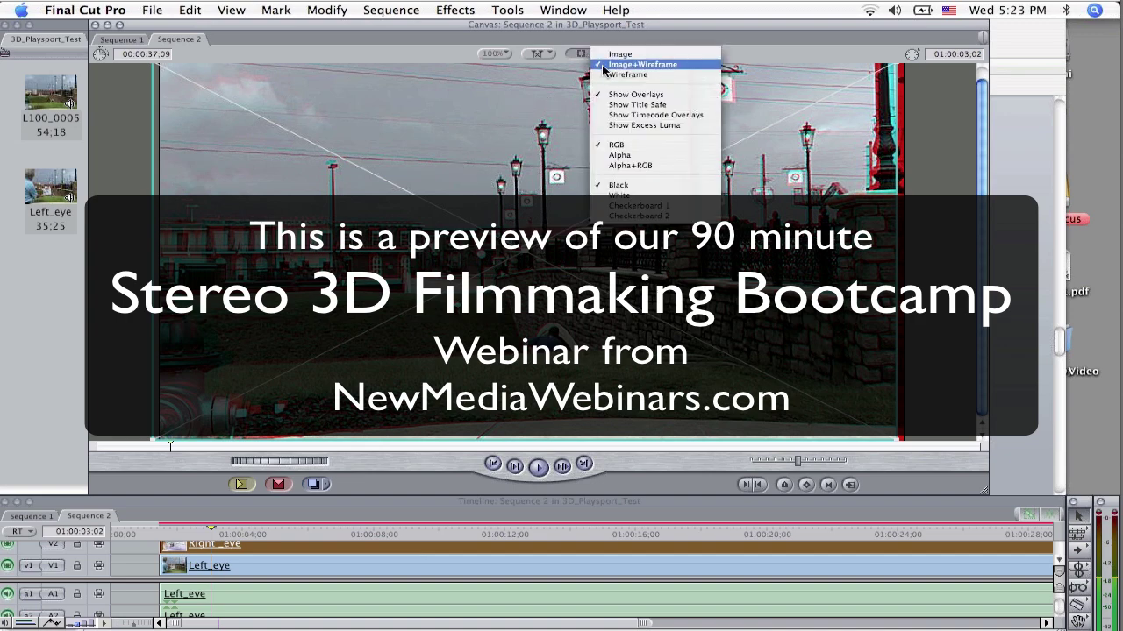